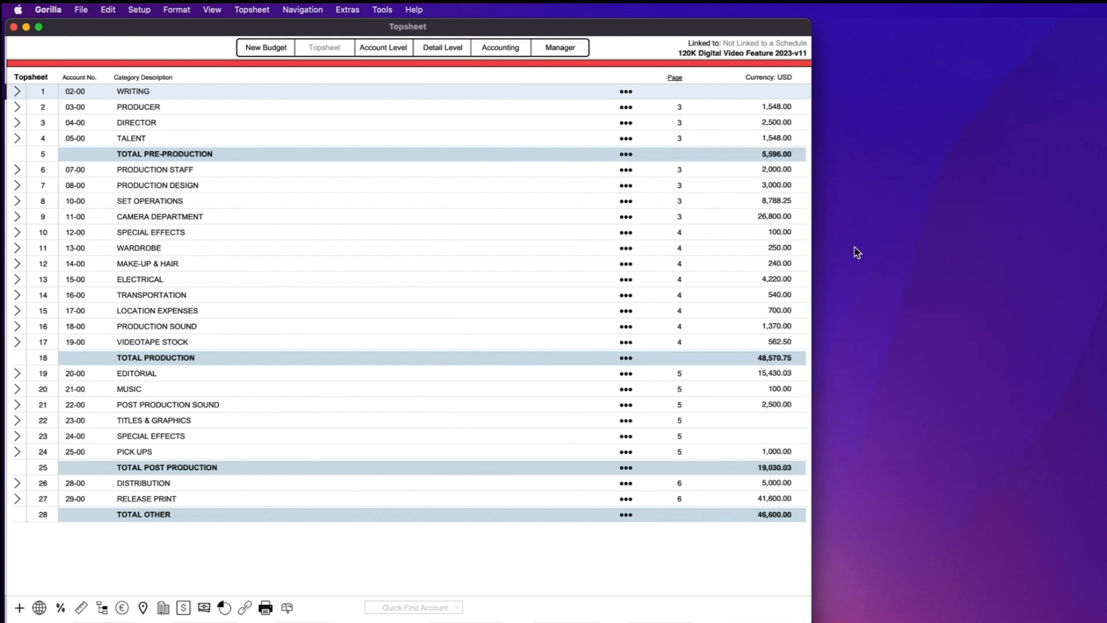
Step: Add a detail line named Actor in the 05-01 Actors account under 05-00 Talent
{"action": "left_click", "coordinate": [17, 138]}
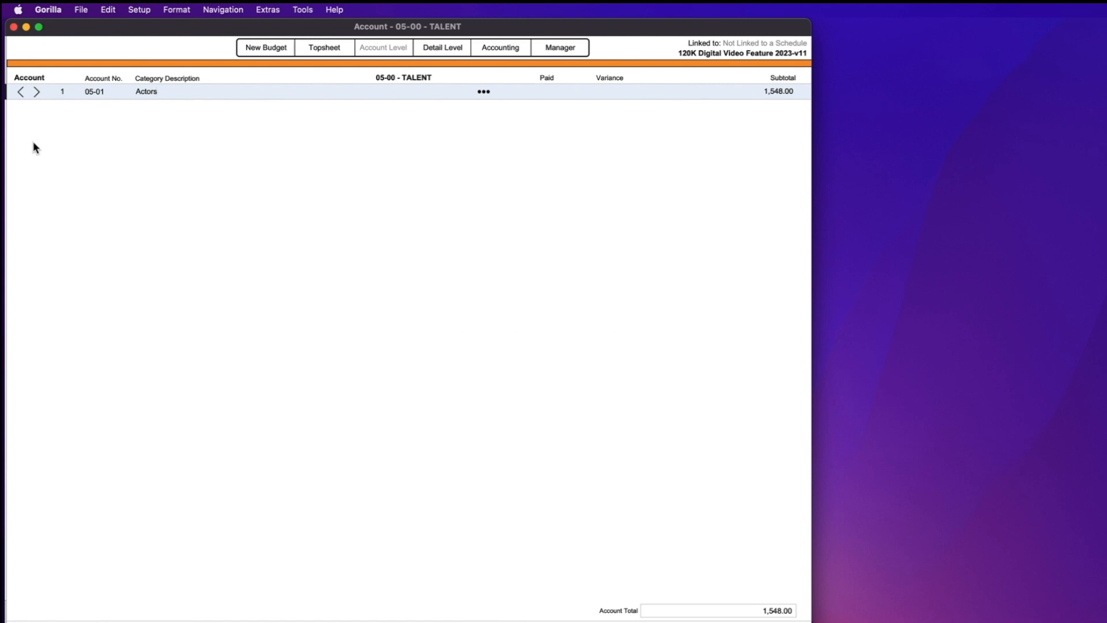
{"action": "left_click", "coordinate": [36, 92]}
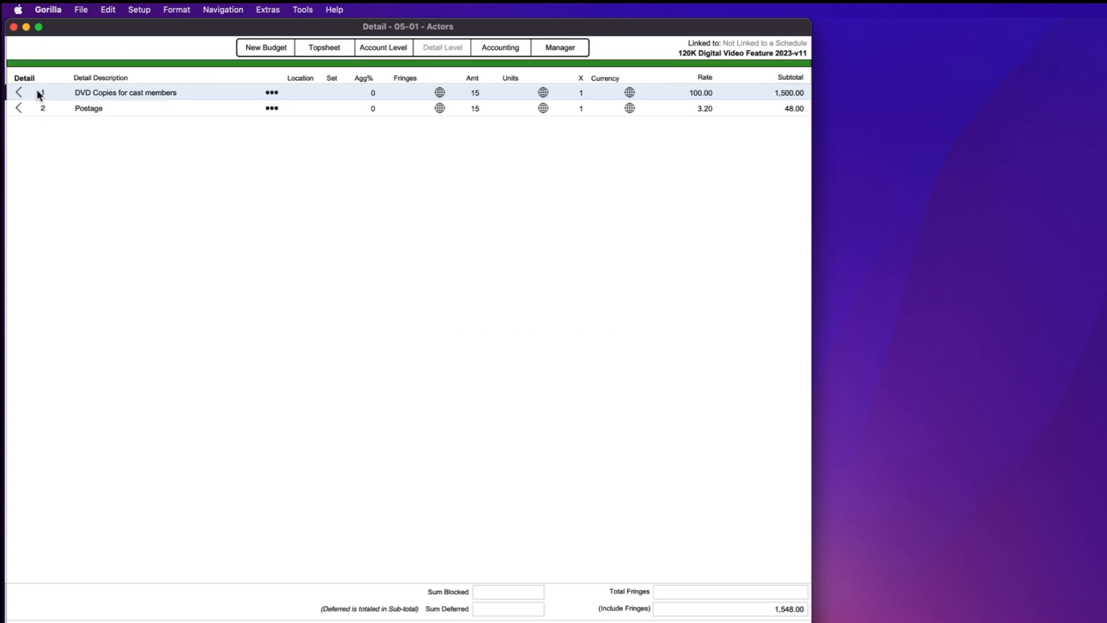
{"action": "left_click", "coordinate": [119, 109]}
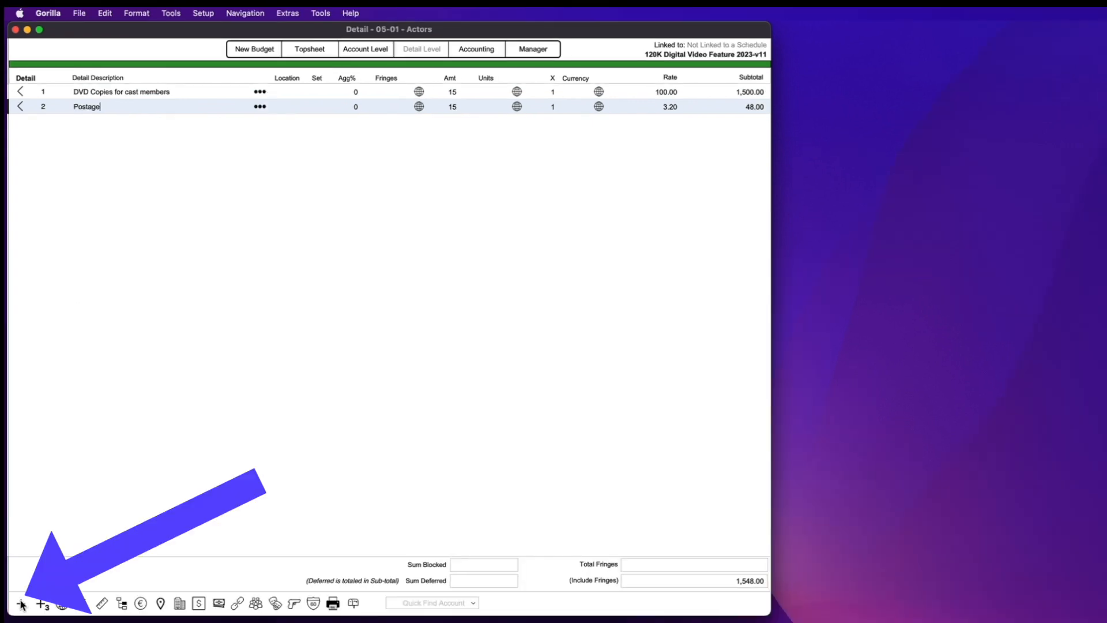
{"action": "left_click", "coordinate": [22, 604]}
{"action": "type", "text": "Act"}
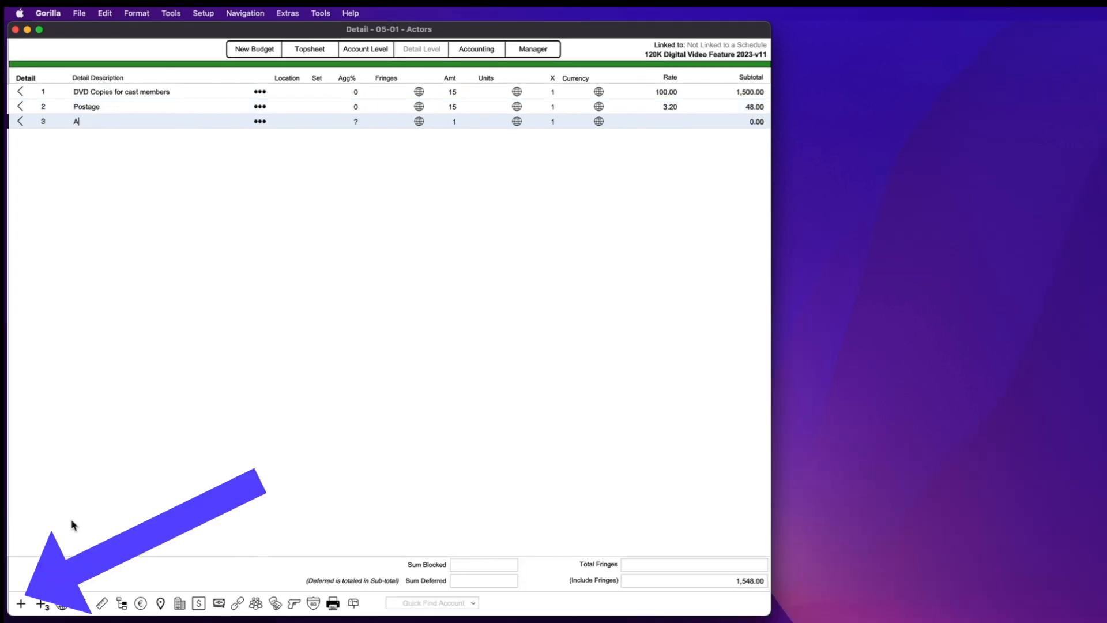
{"action": "type", "text": "or"}
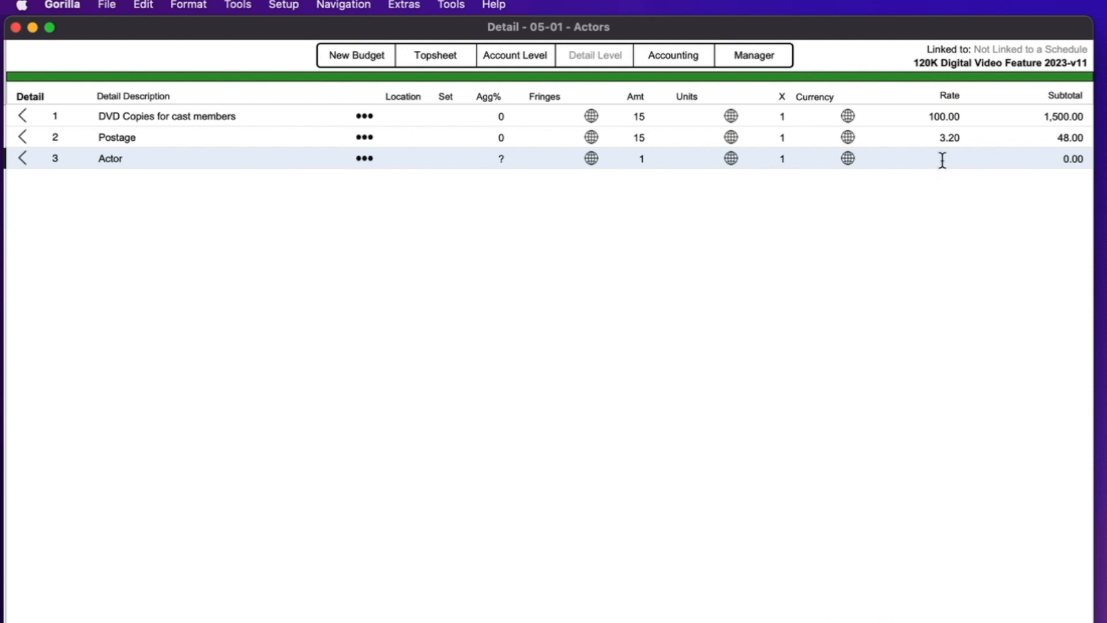
Step: Set the Actor line to 6 weeks at a rate of 1,000
{"action": "left_click", "coordinate": [942, 160]}
{"action": "type", "text": "1,00000"}
{"action": "key", "text": "Return"}
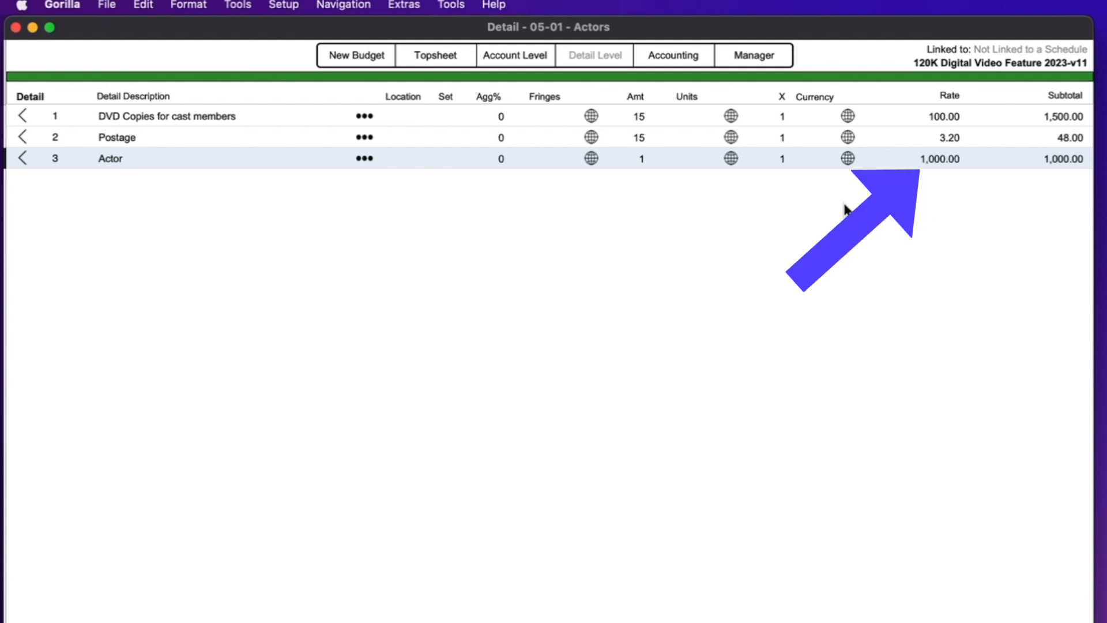
{"action": "left_click", "coordinate": [698, 158]}
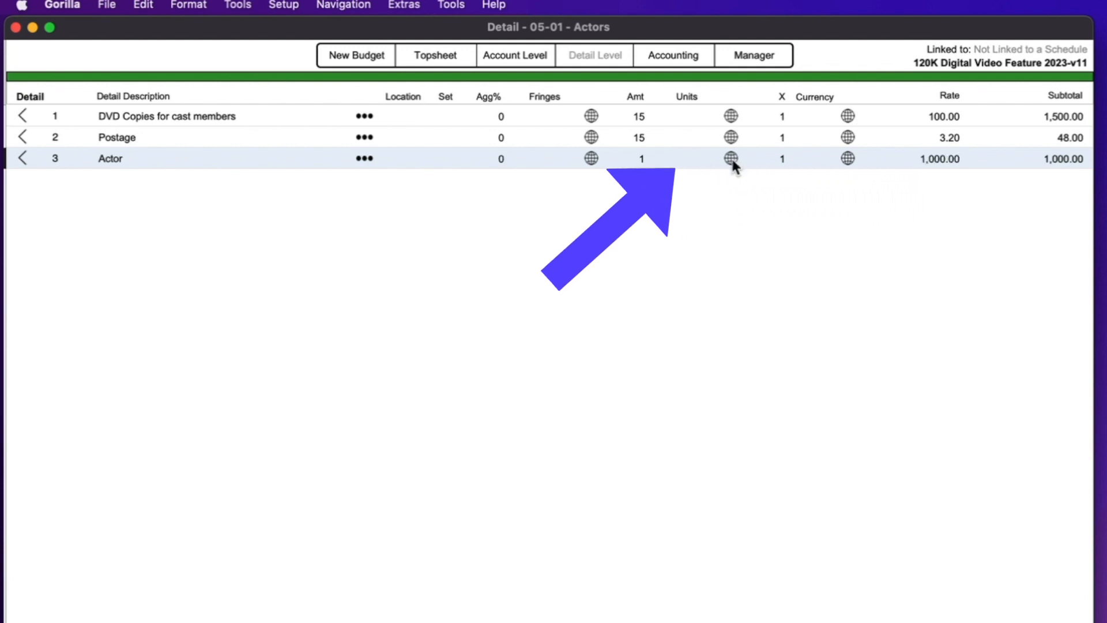
{"action": "type", "text": "w"}
{"action": "key", "text": "Return"}
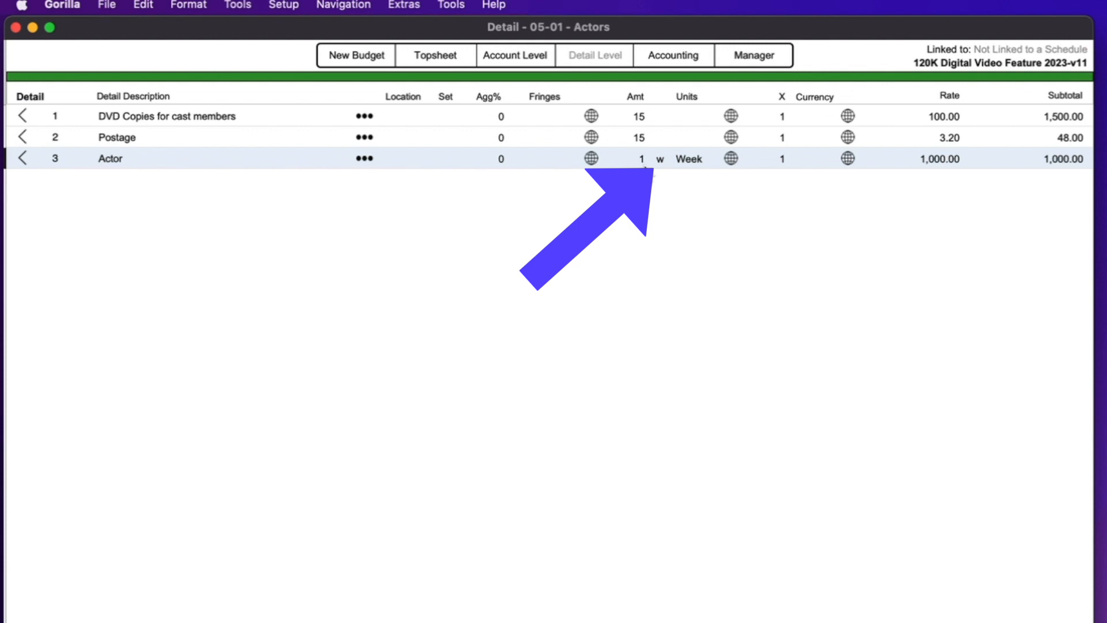
{"action": "double_click", "coordinate": [644, 158]}
{"action": "type", "text": "6"}
{"action": "key", "text": "Return"}
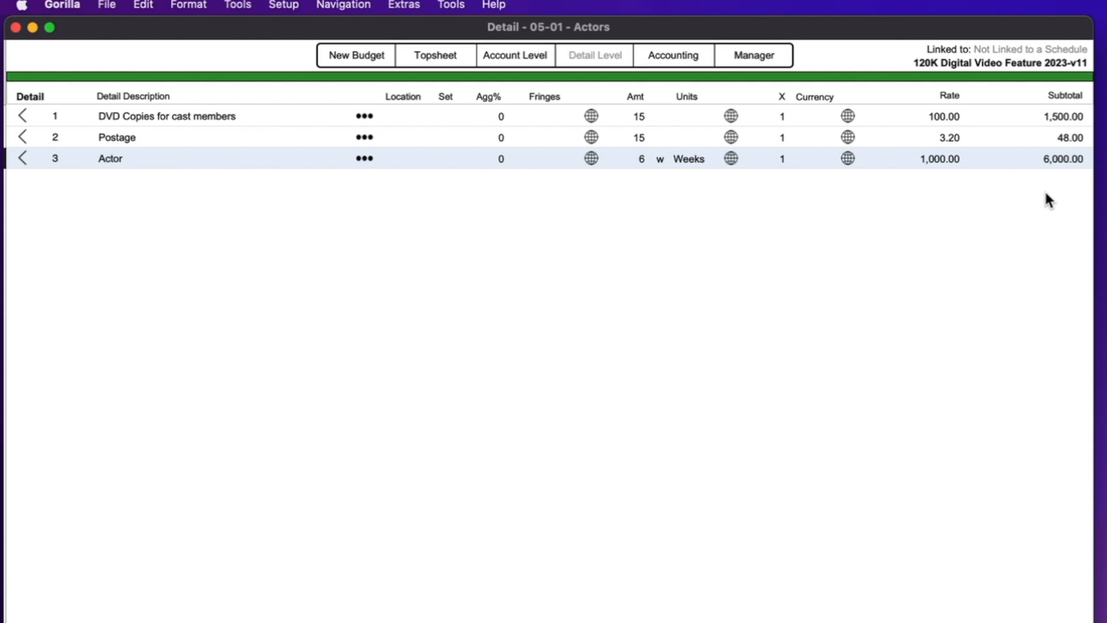
Step: Create a percentage fringe named SAG at 10% and attach it to the Actor line
{"action": "left_click", "coordinate": [542, 159]}
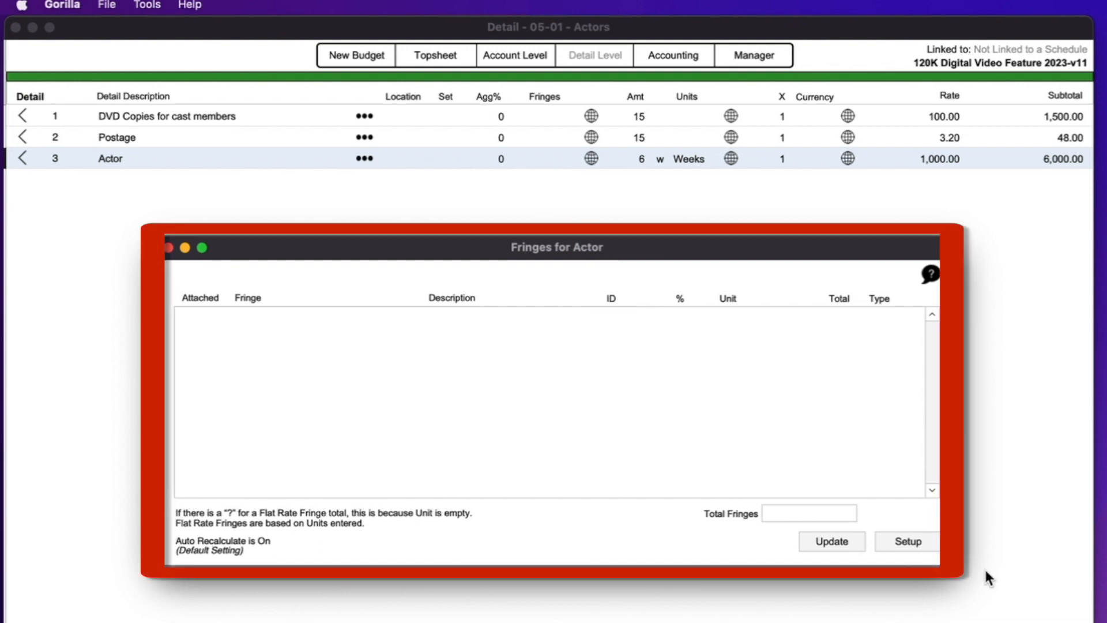
{"action": "left_click", "coordinate": [908, 541]}
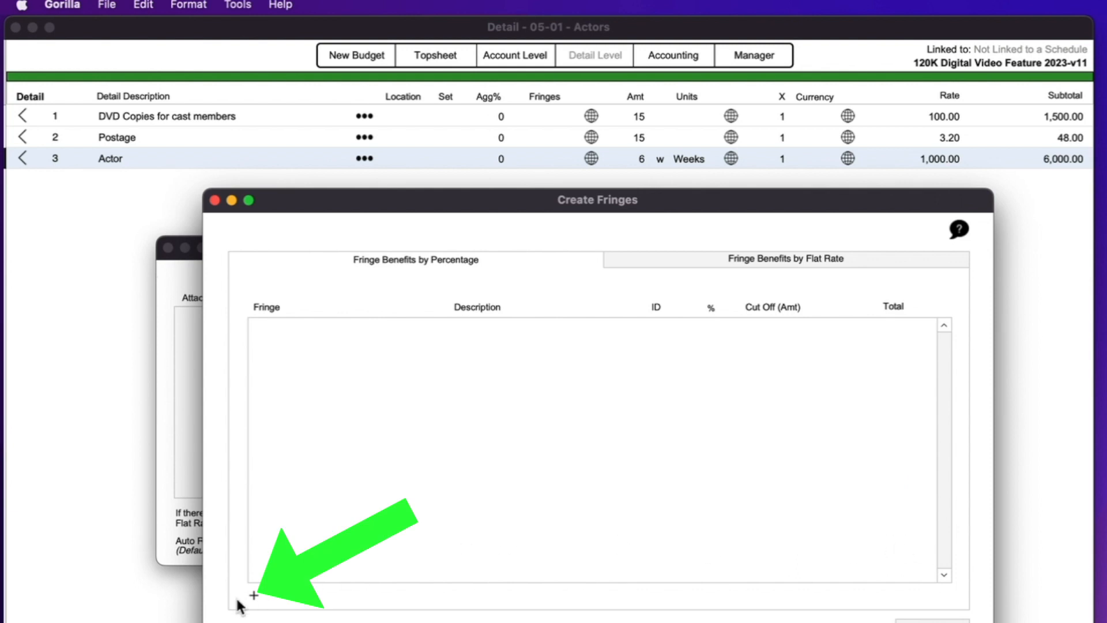
{"action": "left_click", "coordinate": [254, 594]}
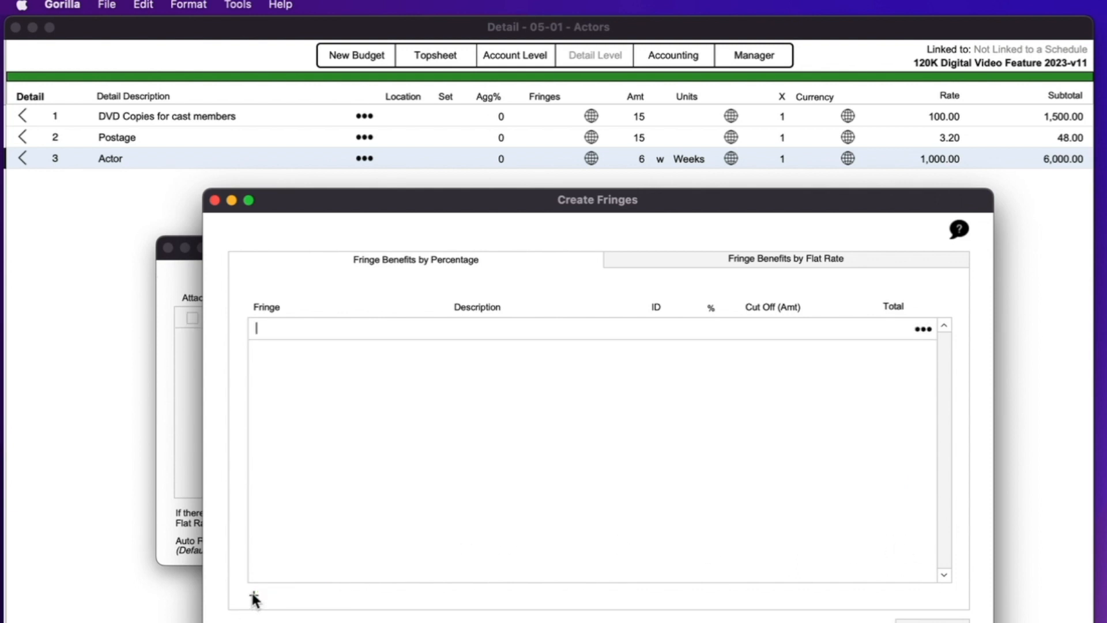
{"action": "type", "text": "SAG"}
{"action": "left_click", "coordinate": [715, 331]}
{"action": "type", "text": "10"}
{"action": "left_click", "coordinate": [762, 402]}
{"action": "left_click", "coordinate": [214, 200]}
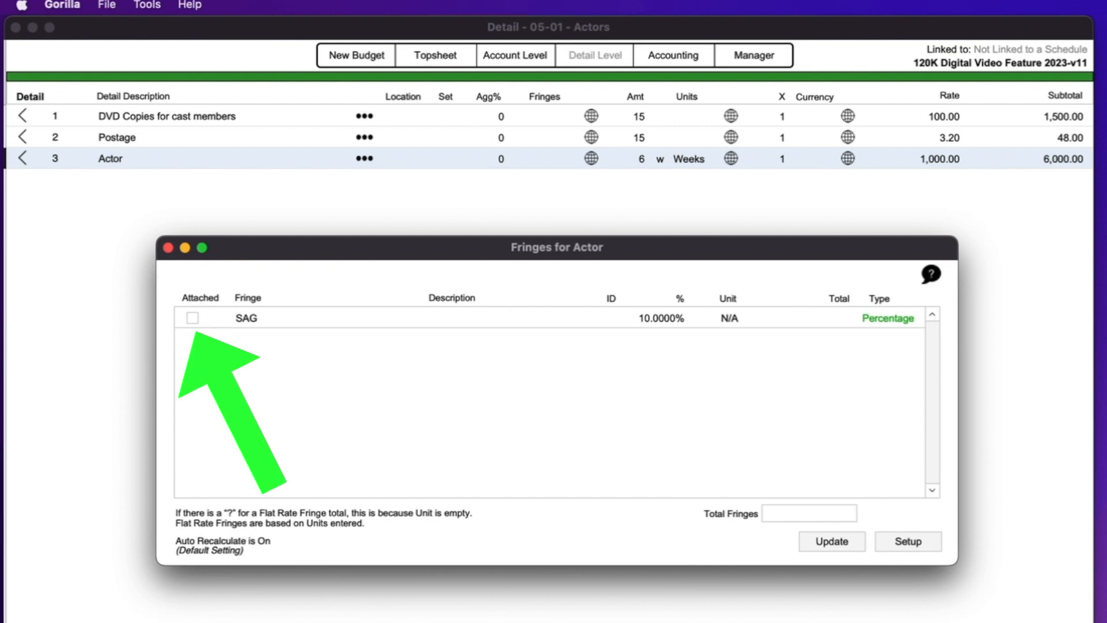
{"action": "left_click", "coordinate": [192, 317]}
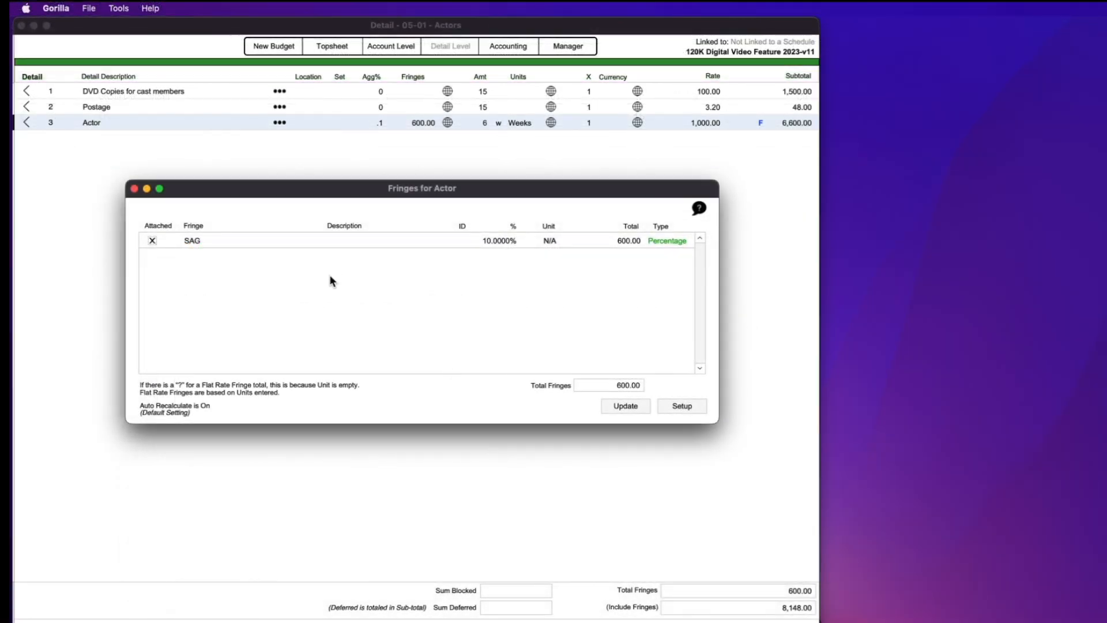
{"action": "left_click", "coordinate": [134, 188]}
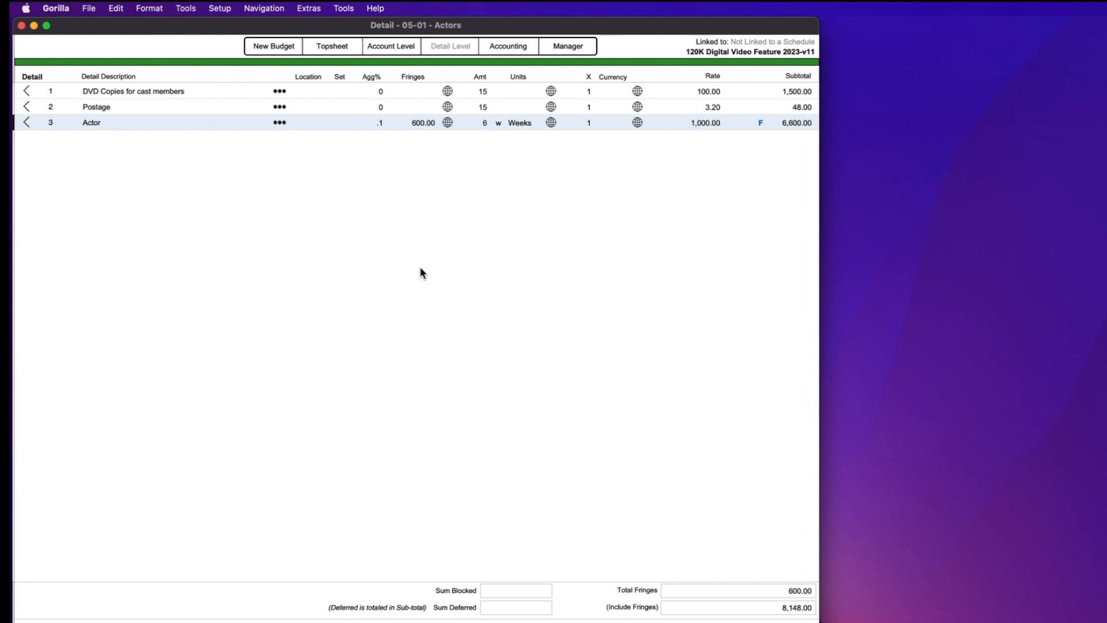
Step: Set the SAG fringe's cut-off amount to 10000 in the fringe setup
{"action": "left_click", "coordinate": [214, 8]}
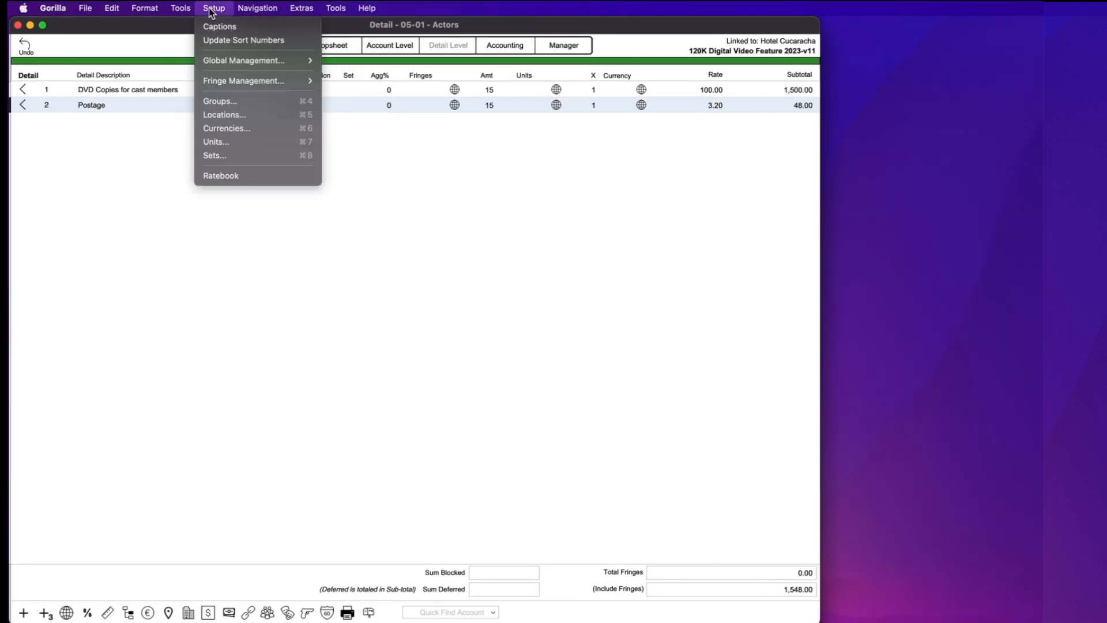
{"action": "mouse_move", "coordinate": [232, 81]}
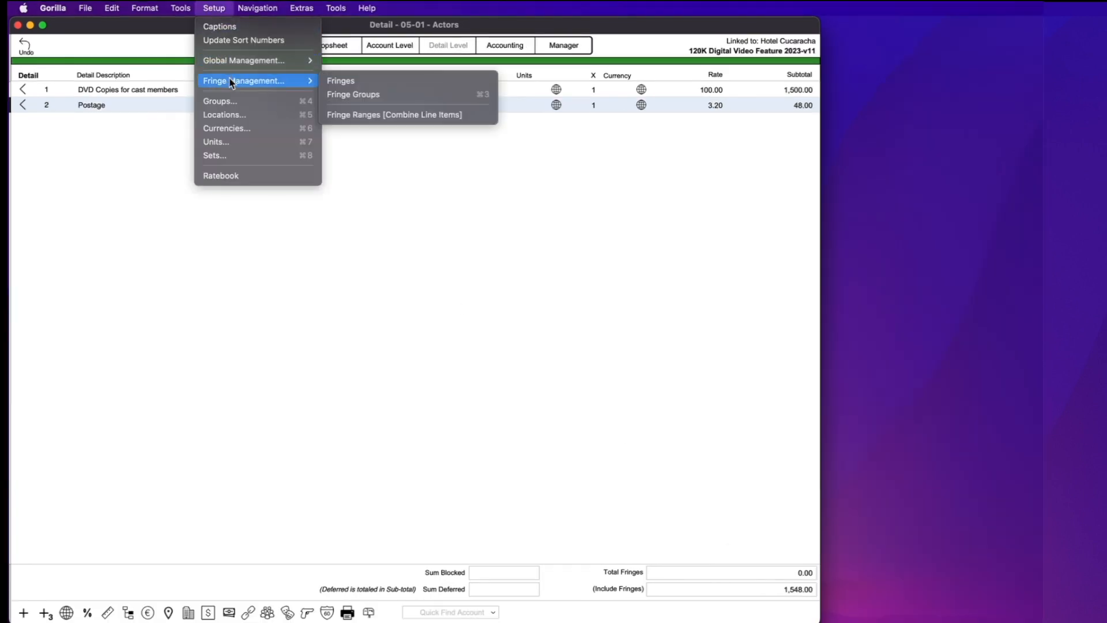
{"action": "left_click", "coordinate": [466, 82]}
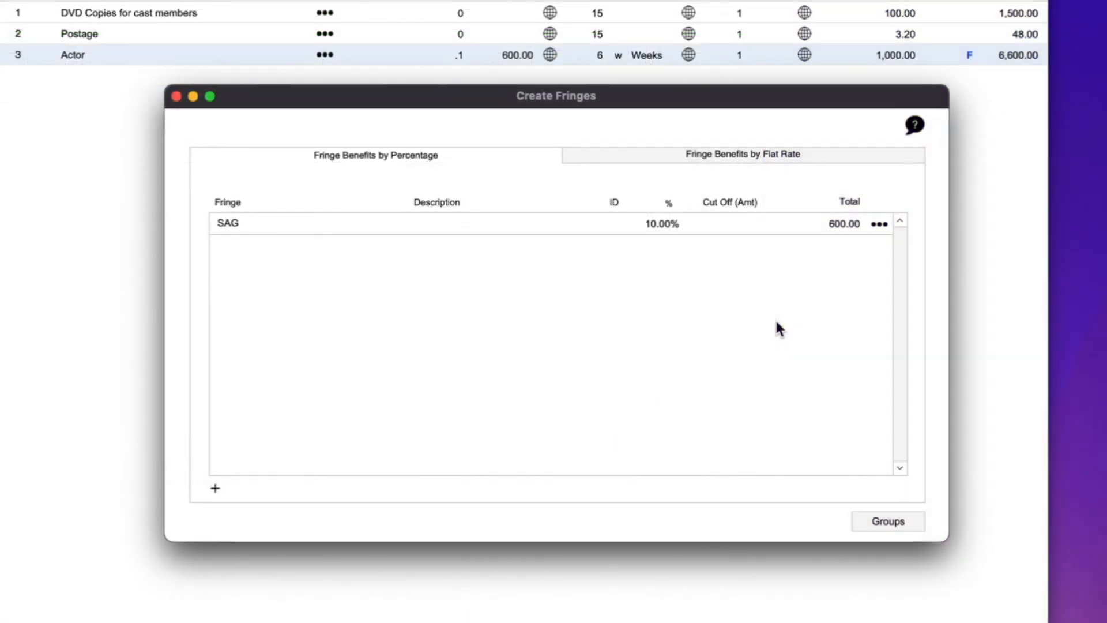
{"action": "left_click", "coordinate": [726, 225]}
{"action": "type", "text": "10000"}
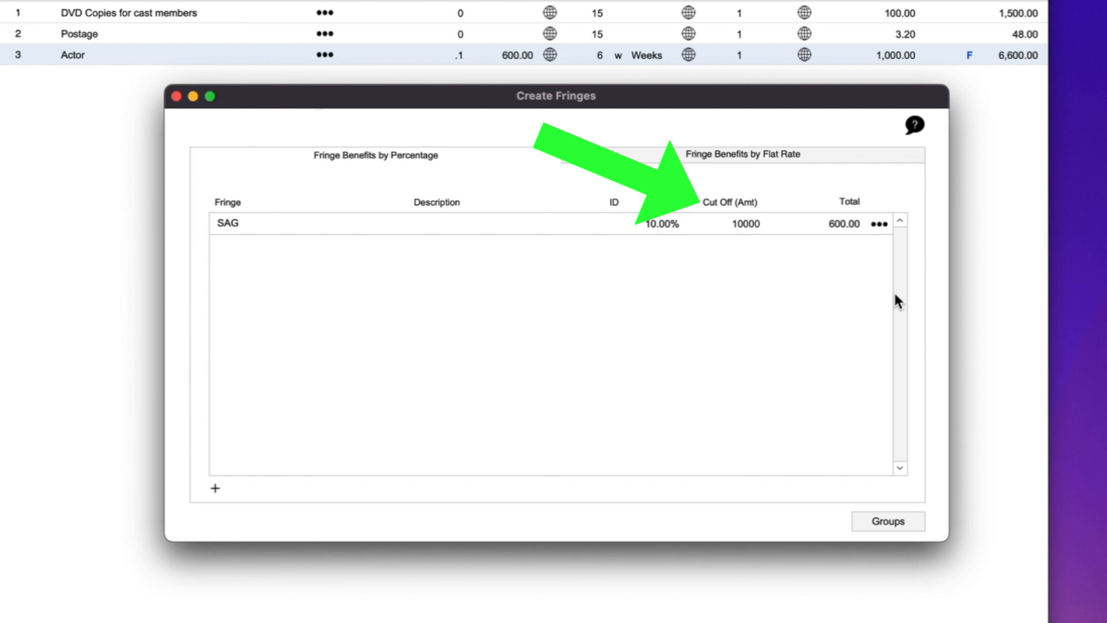
{"action": "key", "text": "Return"}
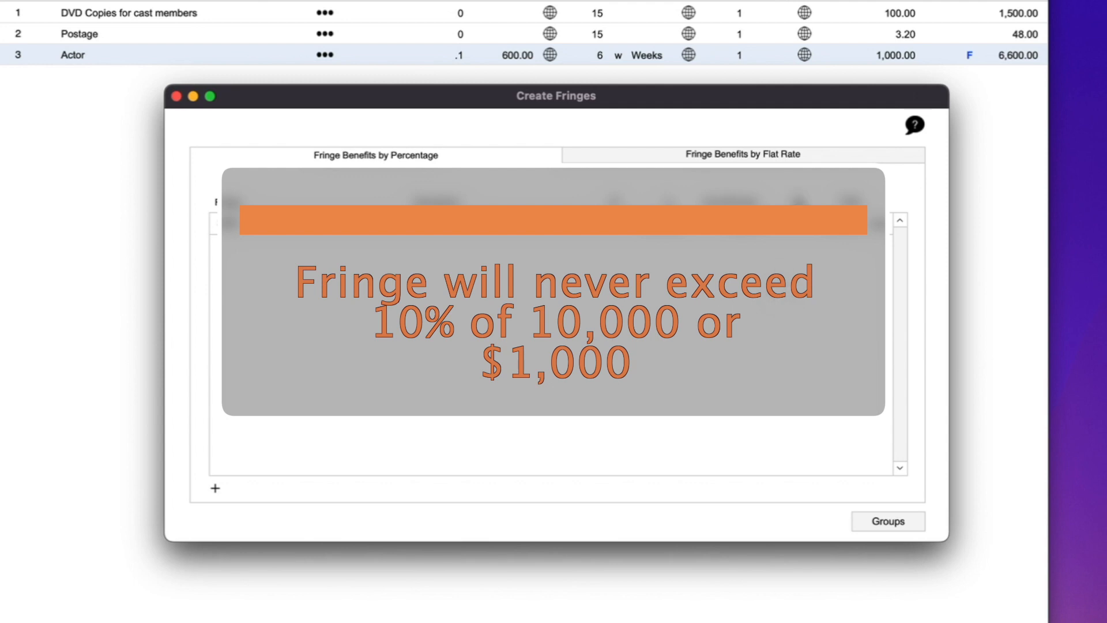
{"action": "left_click_drag", "start_coordinate": [773, 102], "coordinate": [765, 92]}
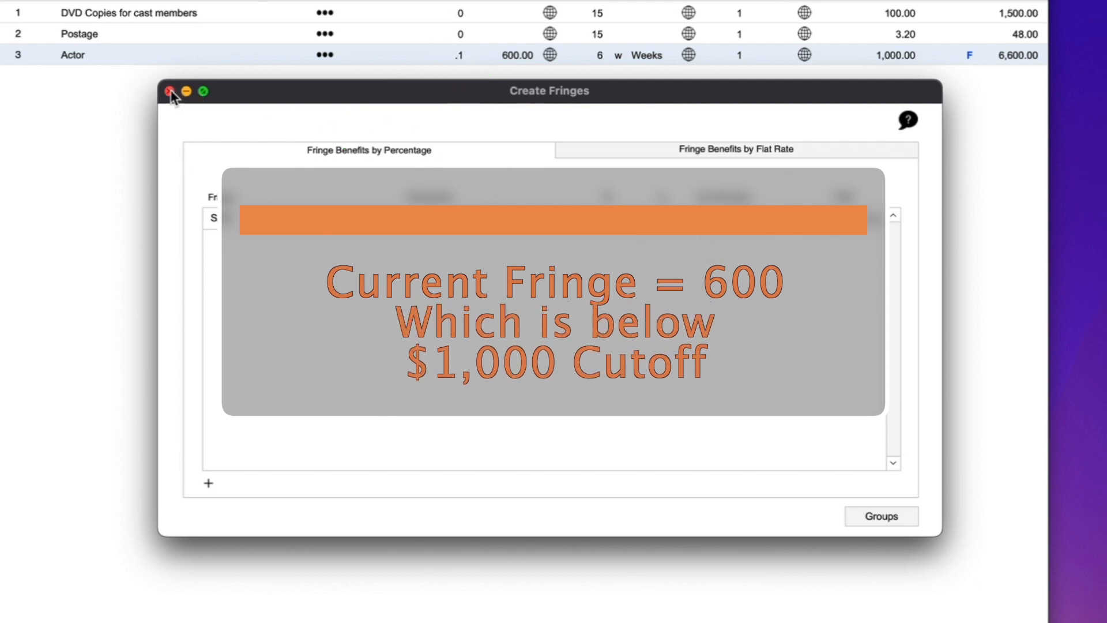
{"action": "left_click", "coordinate": [170, 91]}
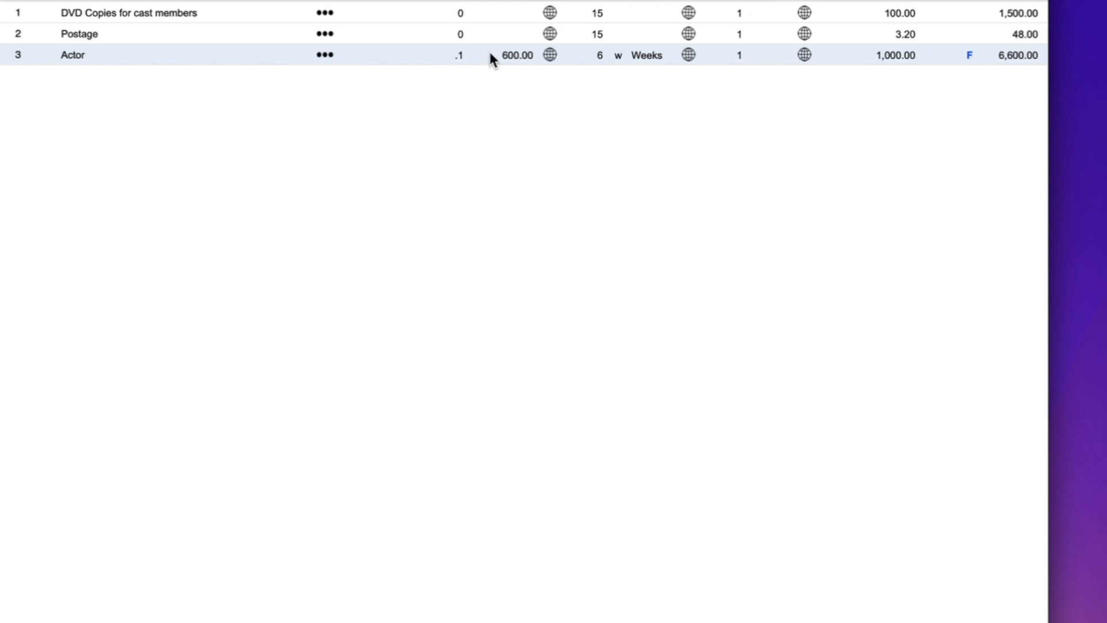
Step: Set the Actor line's amount to 11 weeks
{"action": "double_click", "coordinate": [598, 55]}
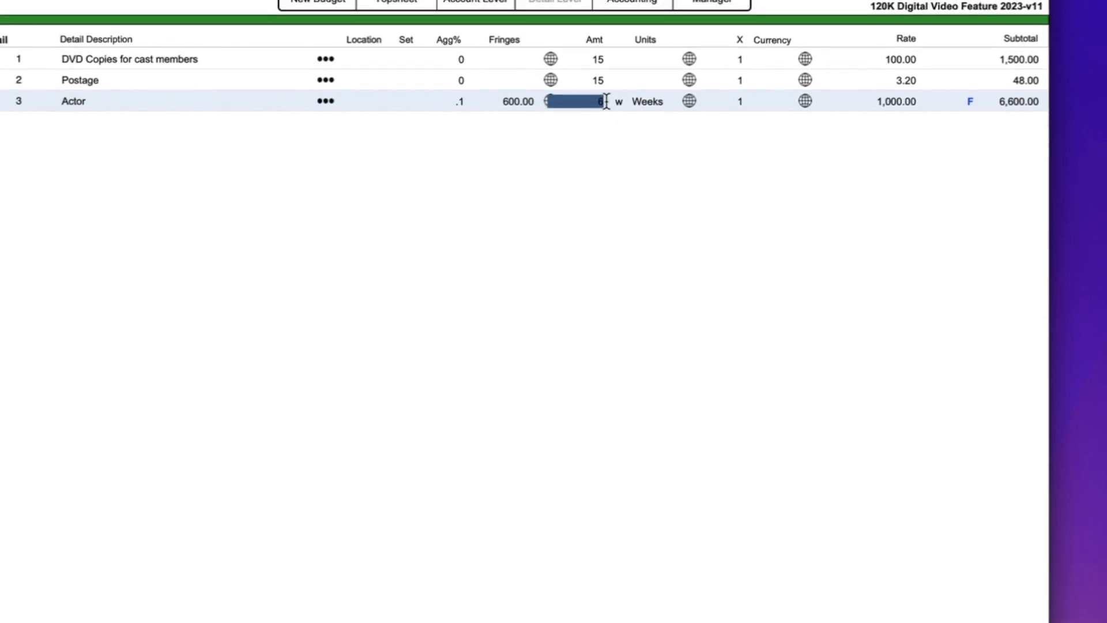
{"action": "type", "text": "11"}
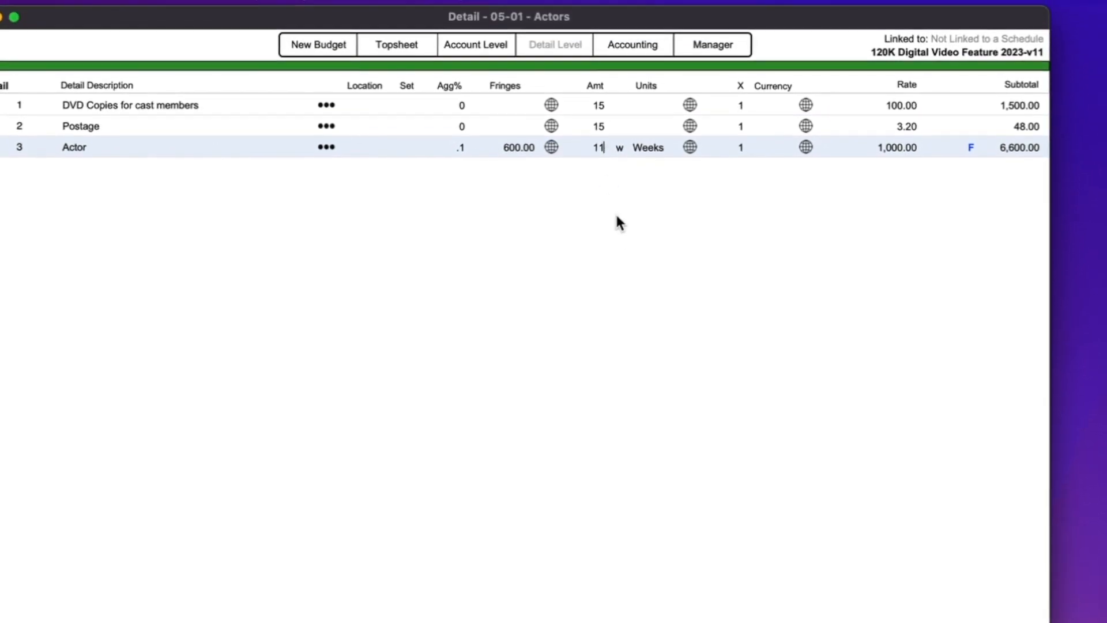
{"action": "key", "text": "Return"}
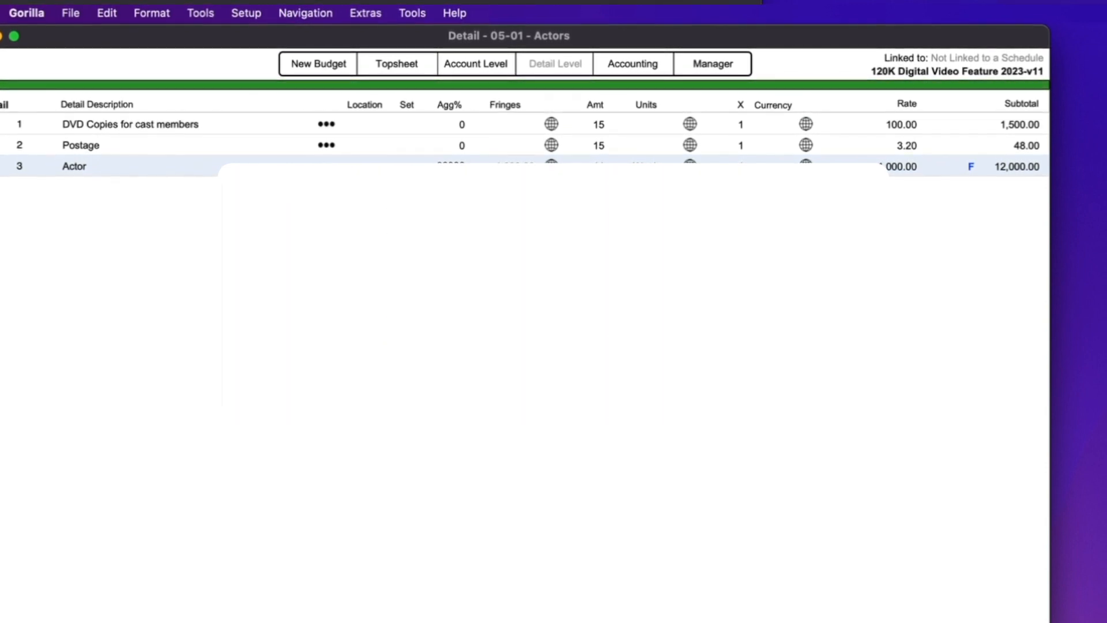
Step: Clear the SAG fringe's cut-off amount and refresh the Actor line's fringe calculation
{"action": "left_click", "coordinate": [246, 11]}
{"action": "mouse_move", "coordinate": [259, 122]}
{"action": "left_click", "coordinate": [435, 104]}
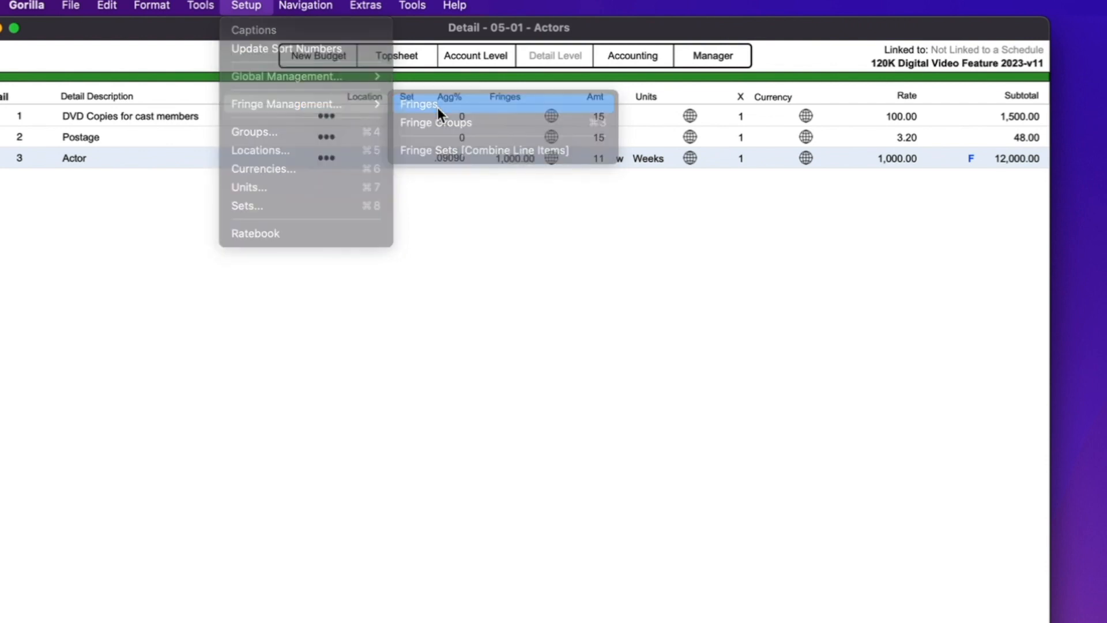
{"action": "double_click", "coordinate": [738, 321]}
{"action": "key", "text": "BackSpace"}
{"action": "key", "text": "Return"}
{"action": "left_click", "coordinate": [172, 194]}
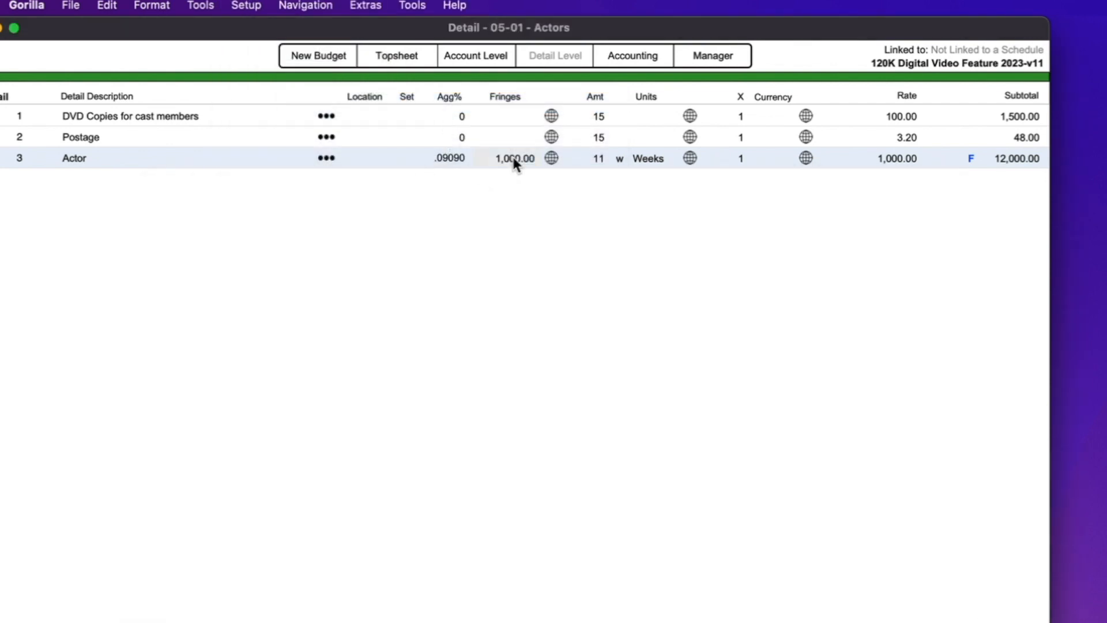
{"action": "double_click", "coordinate": [513, 158]}
{"action": "left_click", "coordinate": [131, 246]}
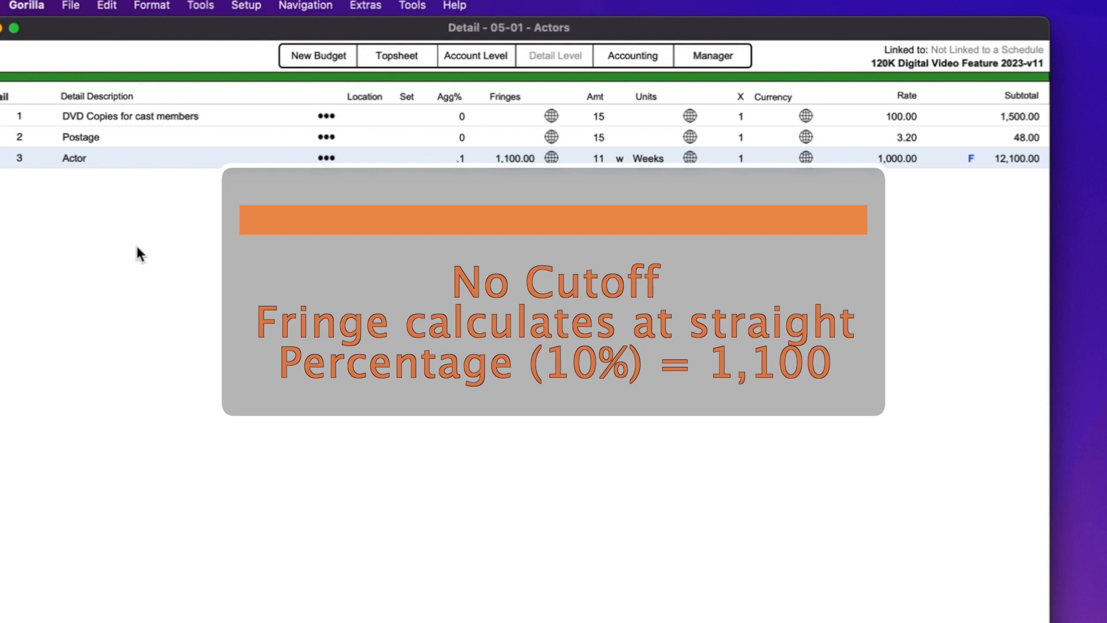
Step: Enter a cut-off amount of 10,000 for the SAG percentage fringe again
{"action": "left_click", "coordinate": [254, 5]}
{"action": "mouse_move", "coordinate": [286, 103]}
{"action": "left_click", "coordinate": [424, 105]}
{"action": "left_click", "coordinate": [733, 317]}
{"action": "type", "text": "10,00"}
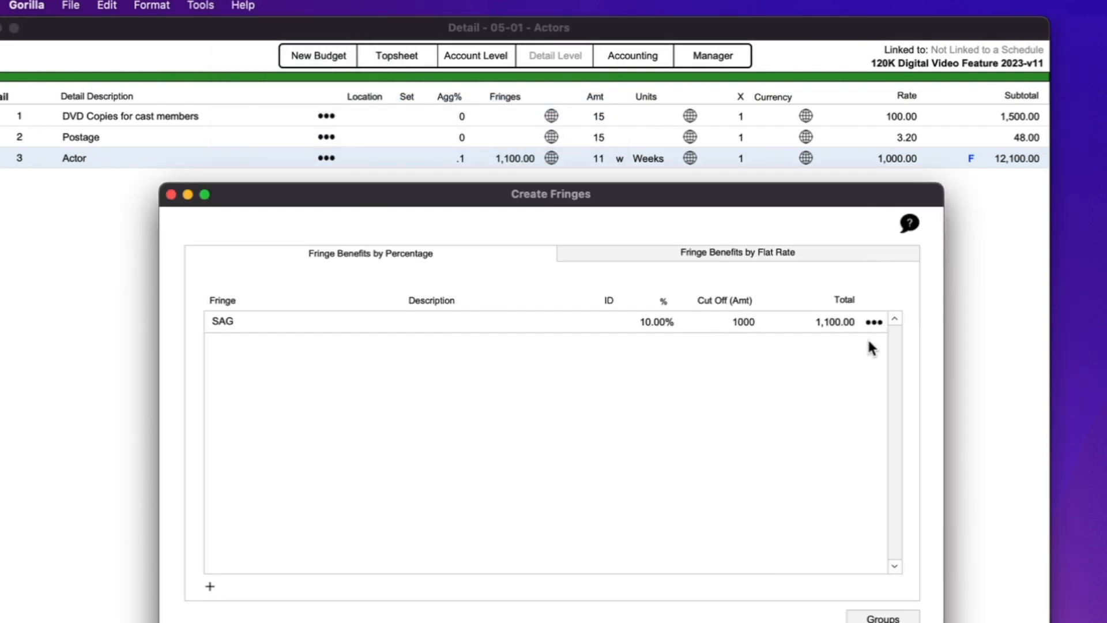
{"action": "type", "text": "0"}
{"action": "key", "text": "Return"}
{"action": "left_click", "coordinate": [171, 194]}
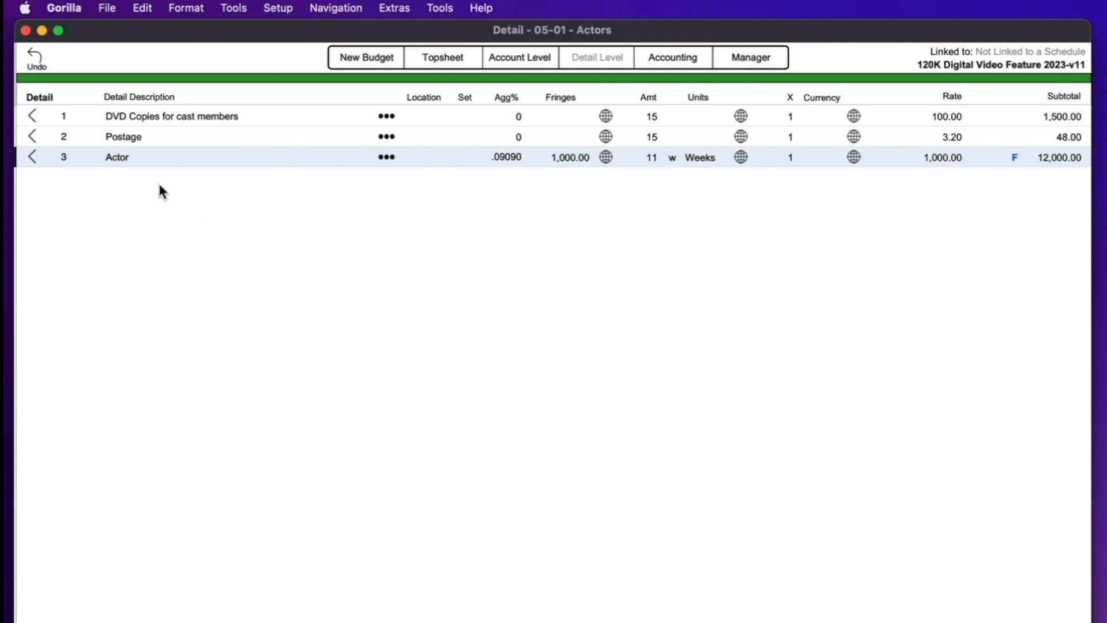
Step: Rename the Actor detail line to Prep
{"action": "left_click", "coordinate": [141, 157]}
{"action": "key", "text": "BackSpace"}
{"action": "key", "text": "BackSpace"}
{"action": "key", "text": "BackSpace"}
{"action": "key", "text": "BackSpace"}
{"action": "key", "text": "BackSpace"}
{"action": "type", "text": "Prep"}
{"action": "key", "text": "Return"}
Step: Duplicate the Prep line twice, keeping its rate, units and fringe
{"action": "left_click", "coordinate": [386, 157]}
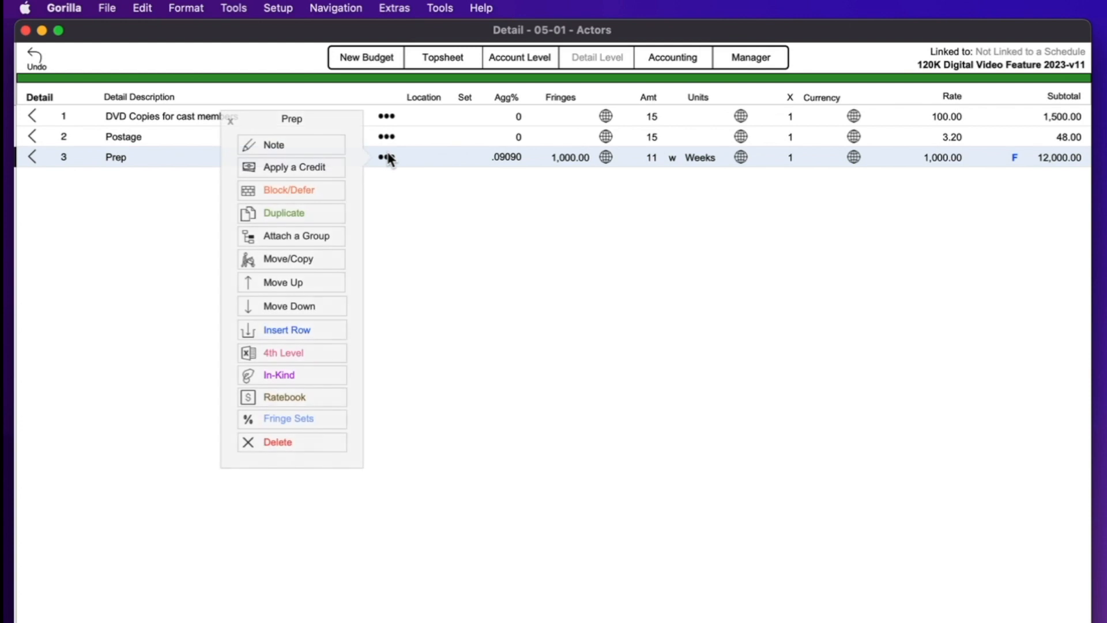
{"action": "left_click", "coordinate": [288, 212]}
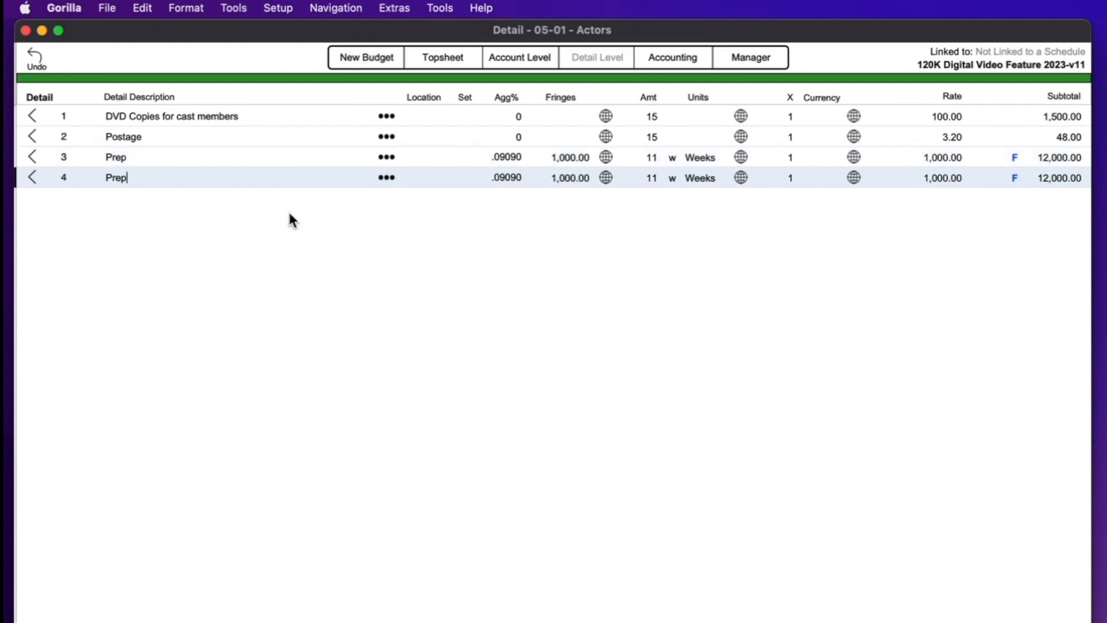
{"action": "left_click", "coordinate": [386, 178]}
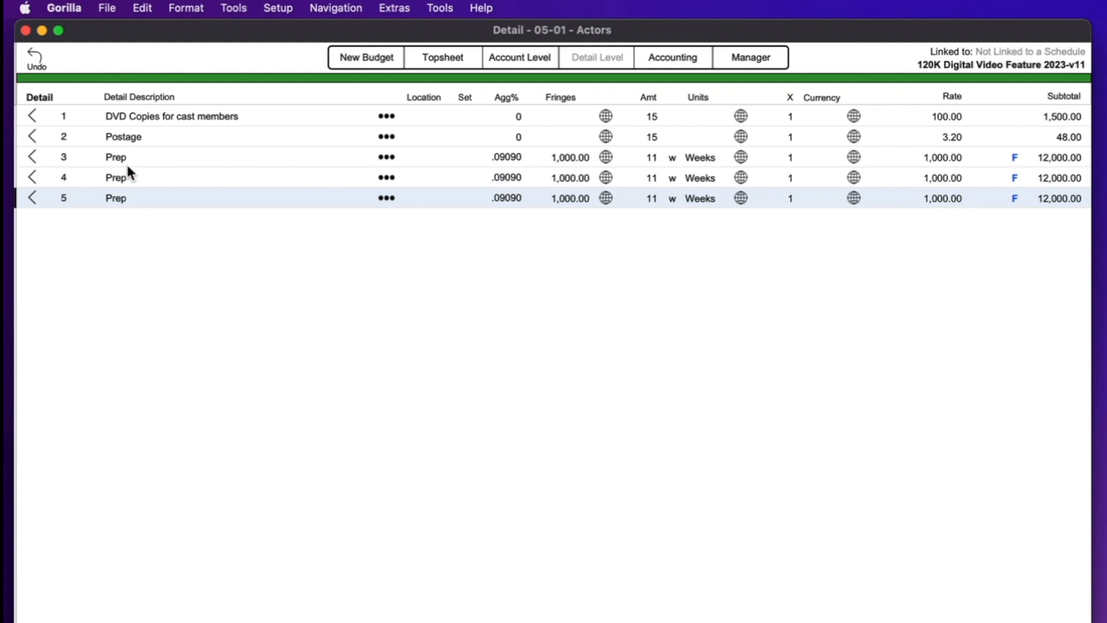
Step: Rename the two duplicated Prep lines to Shoot and Wrap
{"action": "left_click", "coordinate": [127, 174]}
{"action": "type", "text": "Shoot"}
{"action": "left_click", "coordinate": [118, 198]}
{"action": "left_click", "coordinate": [131, 196]}
{"action": "type", "text": "Er"}
{"action": "type", "text": "ap"}
Step: Set the Prep line's amount to 2 weeks and the Wrap line's amount to 1 week
{"action": "left_click", "coordinate": [652, 158]}
{"action": "left_click_drag", "start_coordinate": [646, 158], "coordinate": [661, 163]}
{"action": "type", "text": "2"}
{"action": "key", "text": "Return"}
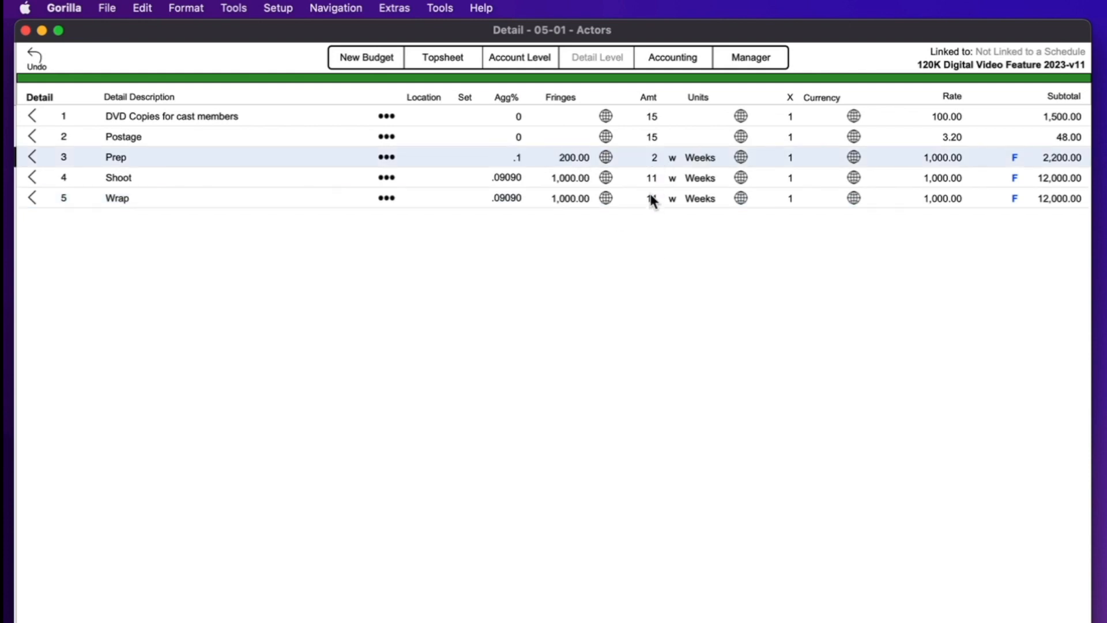
{"action": "left_click", "coordinate": [652, 200]}
{"action": "mouse_move", "coordinate": [650, 197]}
{"action": "left_mouse_down"}
{"action": "mouse_move", "coordinate": [660, 203]}
{"action": "mouse_move", "coordinate": [661, 180]}
{"action": "left_mouse_up"}
{"action": "type", "text": "1"}
{"action": "key", "text": "Return"}
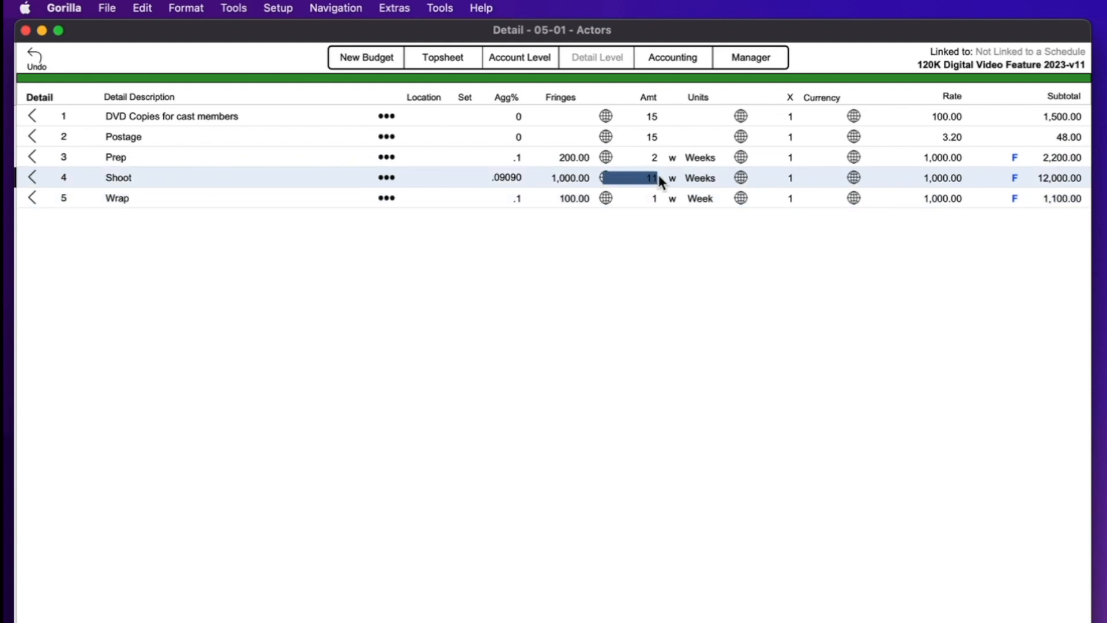
Step: Set the Shoot line's amount to 10 weeks
{"action": "type", "text": "10"}
{"action": "key", "text": "Return"}
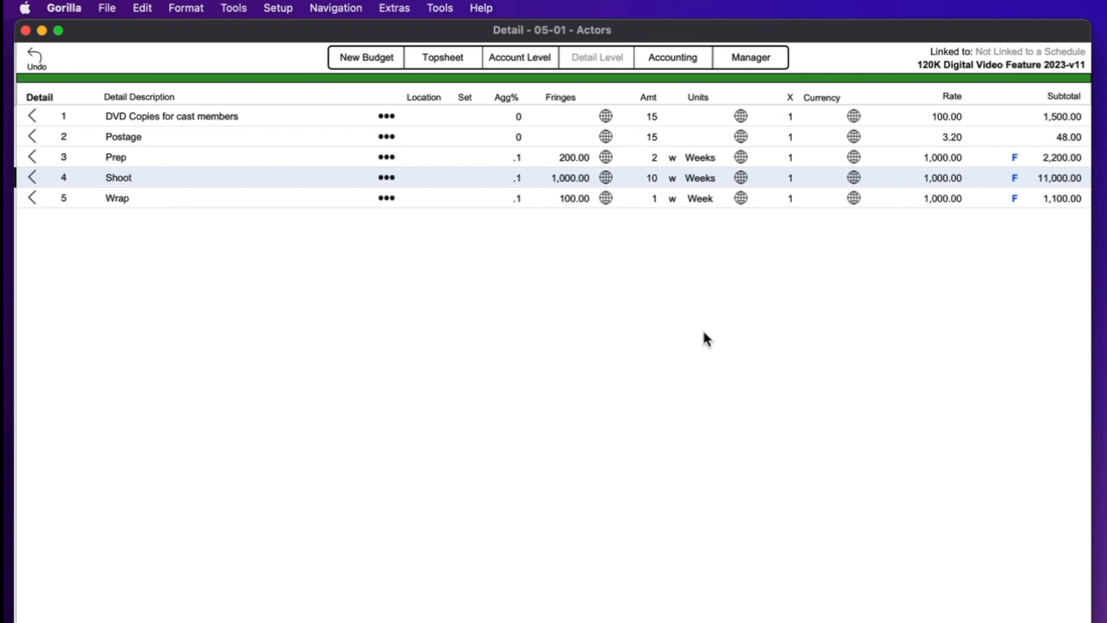
Step: Block the DVD Copies for cast members and Postage lines so they are excluded from the account
{"action": "left_click", "coordinate": [387, 116]}
{"action": "left_click", "coordinate": [282, 193]}
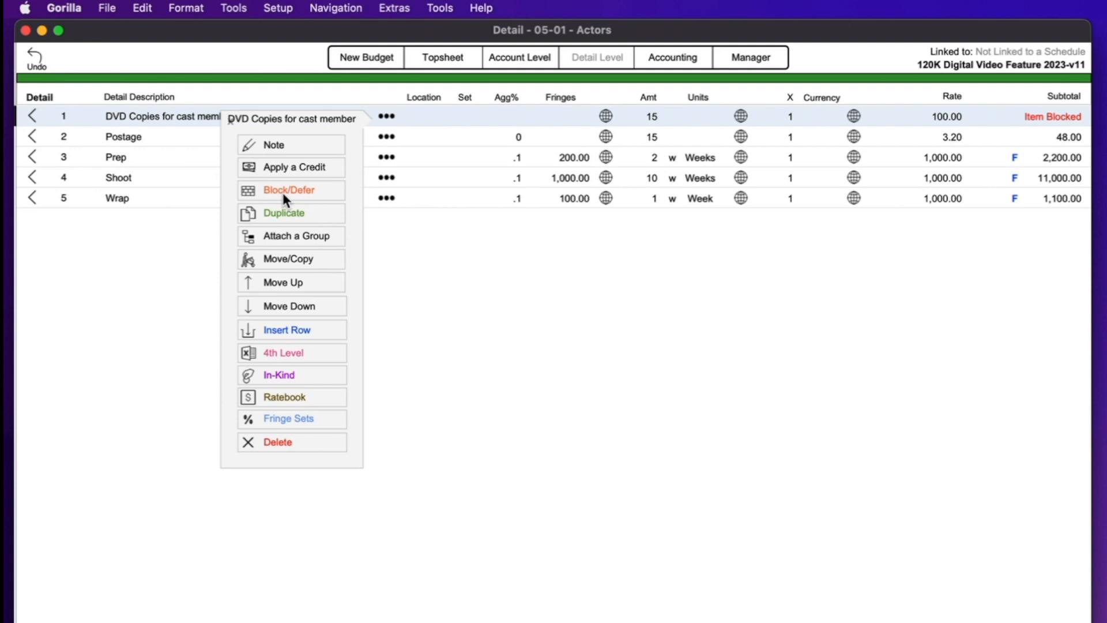
{"action": "left_click", "coordinate": [232, 122]}
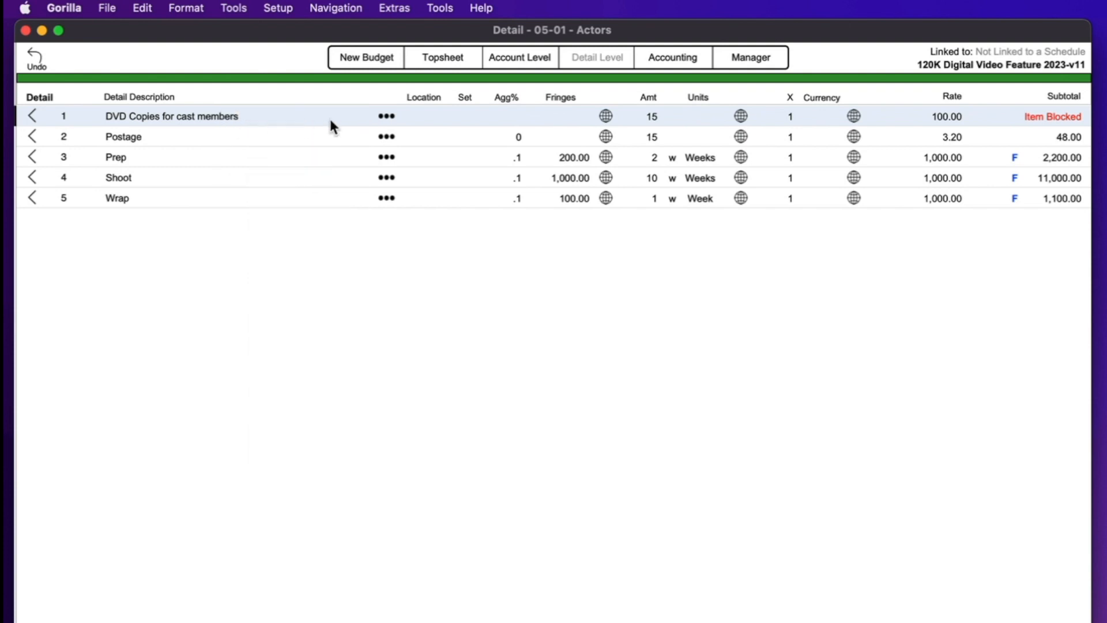
{"action": "left_click", "coordinate": [387, 137]}
{"action": "left_click", "coordinate": [298, 189]}
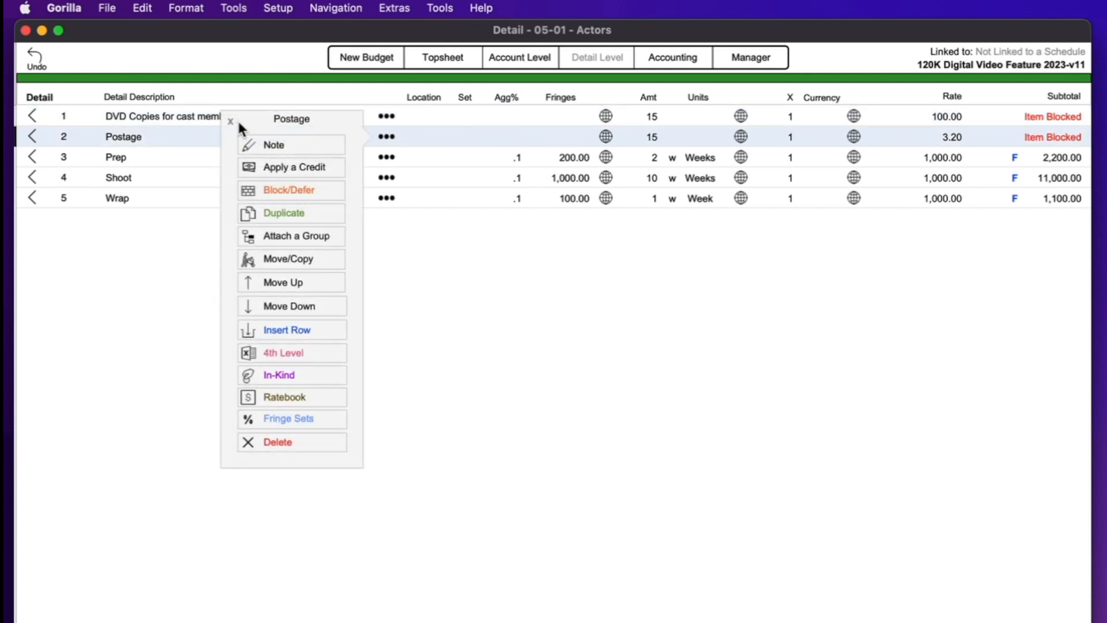
{"action": "left_click", "coordinate": [230, 120]}
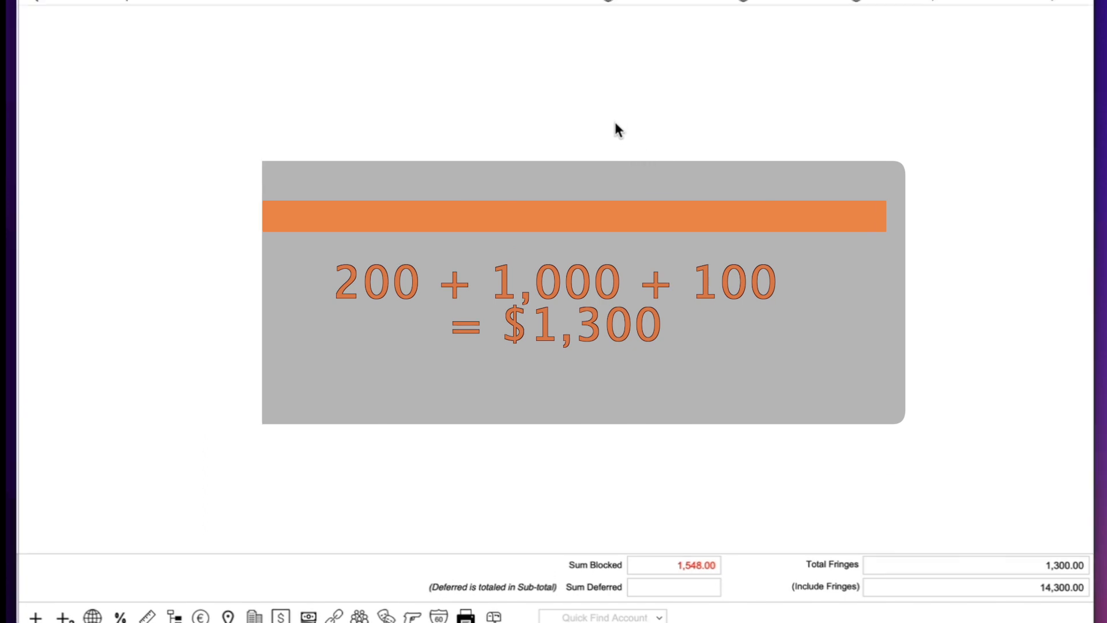
Step: Review the SAG fringe's percentage, cut-off and total in the budget's fringe setup, and close it
{"action": "left_click", "coordinate": [277, 12]}
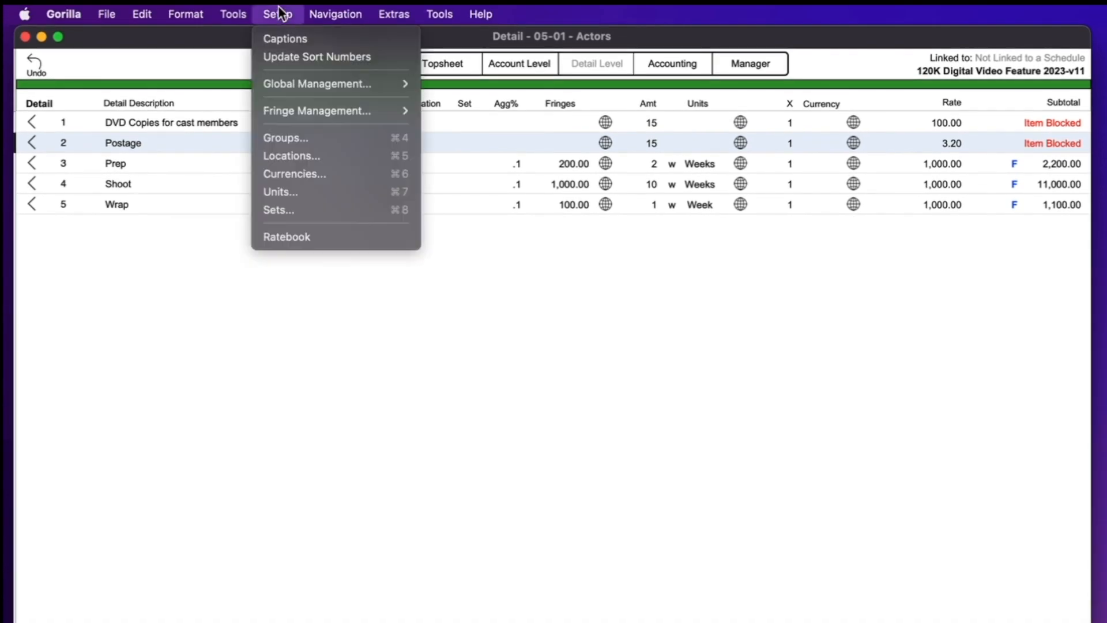
{"action": "mouse_move", "coordinate": [304, 108]}
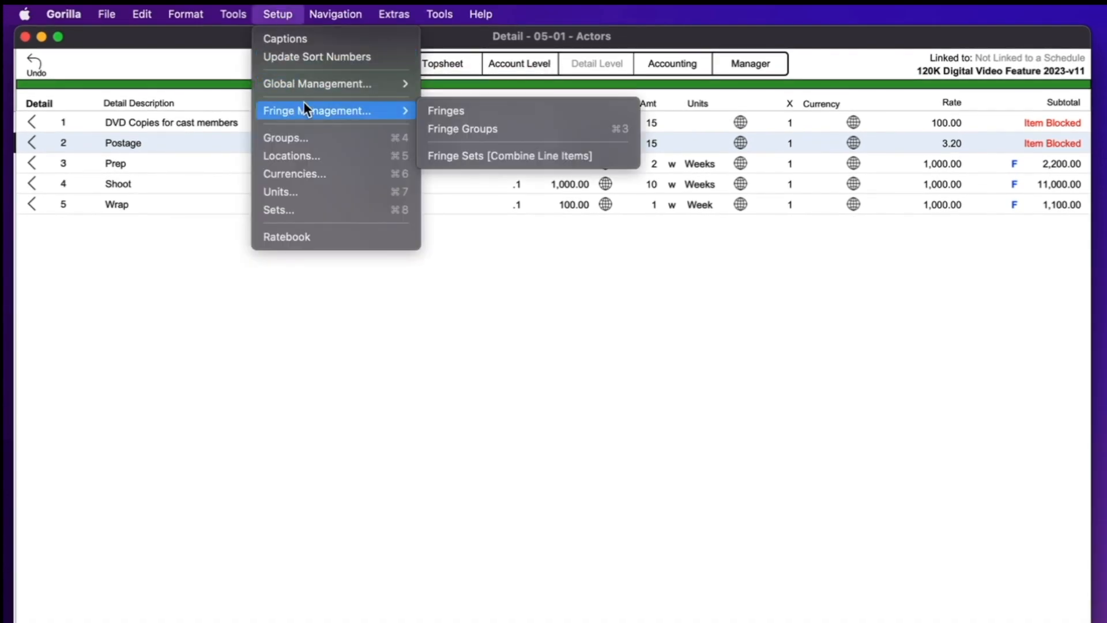
{"action": "left_click", "coordinate": [455, 110]}
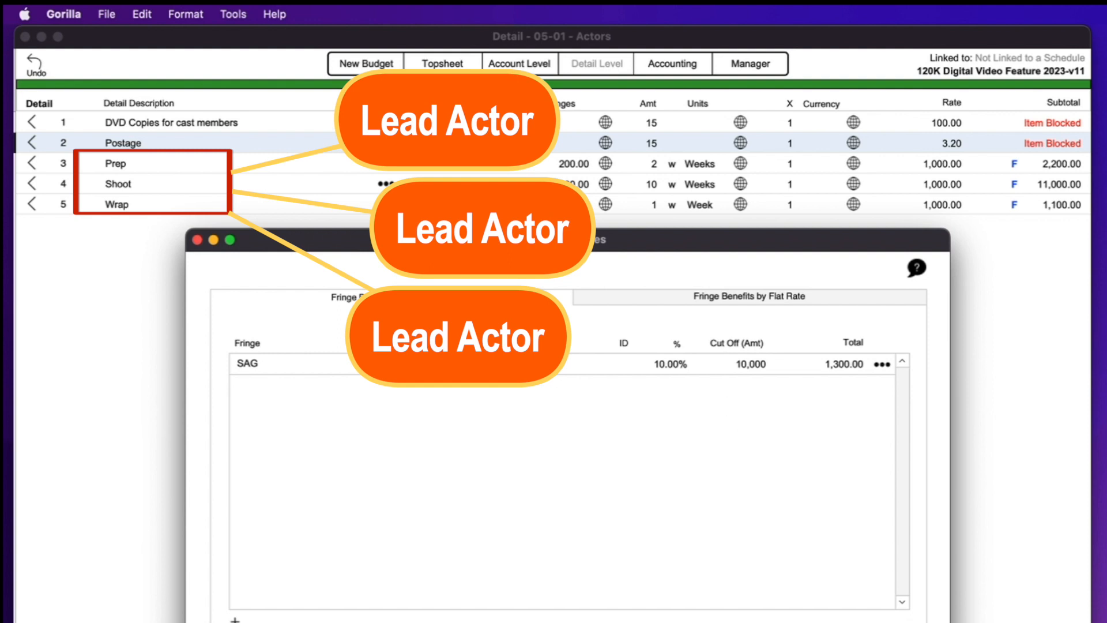
{"action": "left_click", "coordinate": [197, 239]}
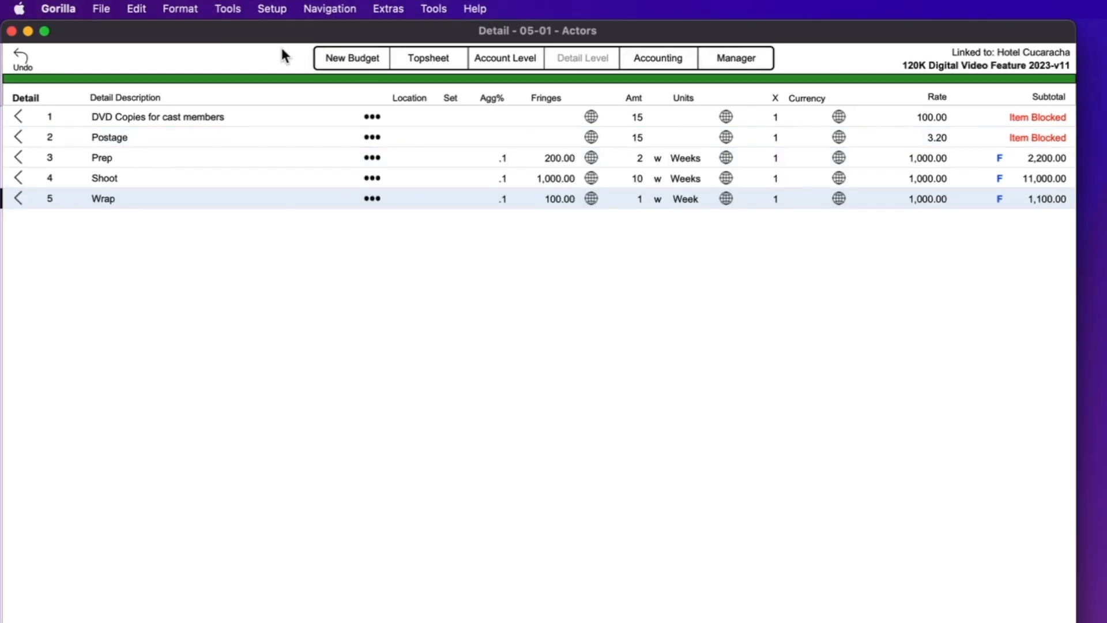
Step: Create a fringe range named Lead Actor for the Actors account
{"action": "left_click", "coordinate": [287, 15]}
{"action": "mouse_move", "coordinate": [365, 105]}
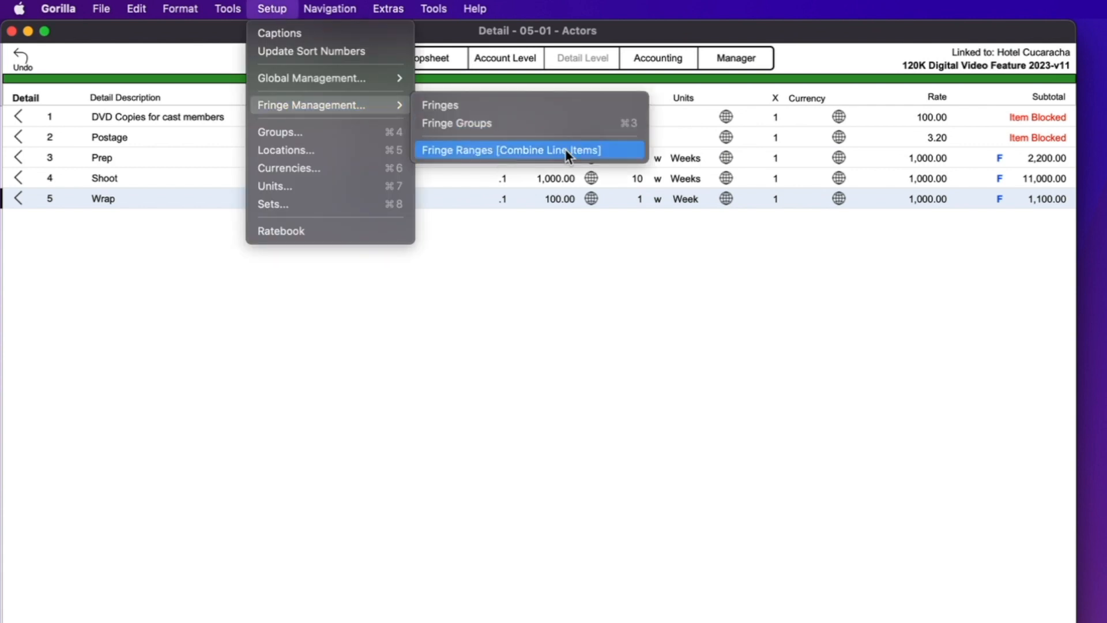
{"action": "left_click", "coordinate": [600, 151]}
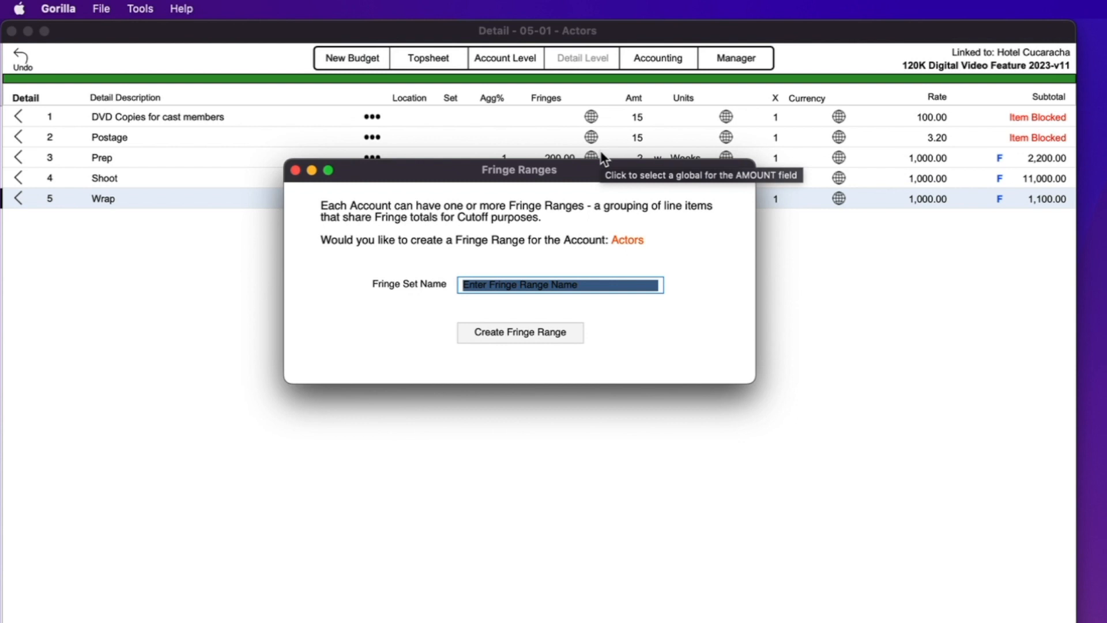
{"action": "type", "text": "Lead "}
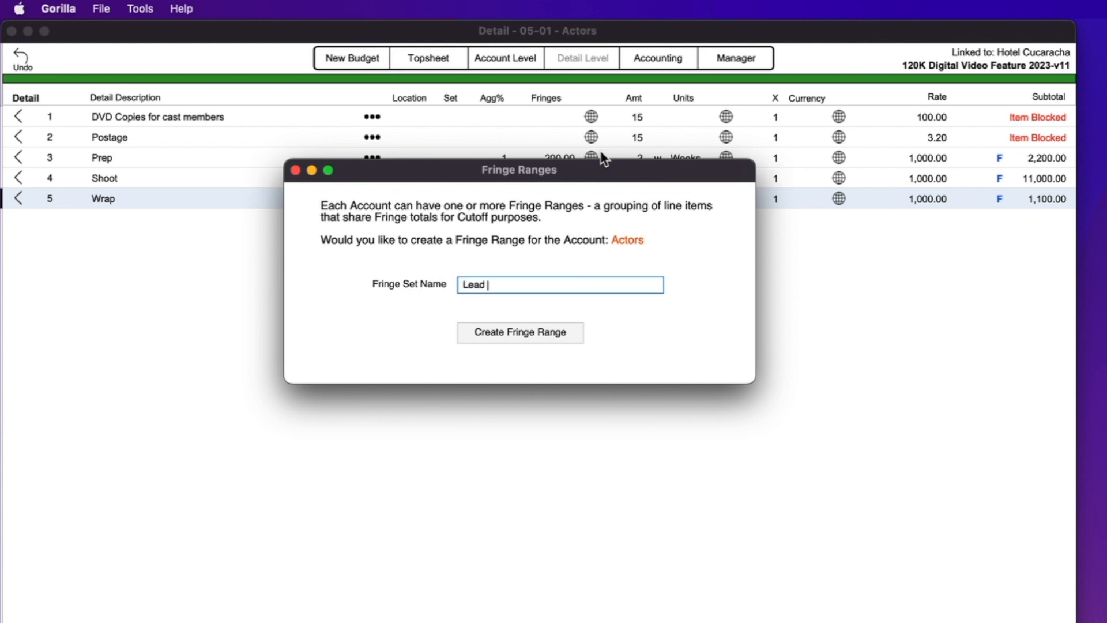
{"action": "type", "text": "Actor"}
{"action": "left_click", "coordinate": [539, 332]}
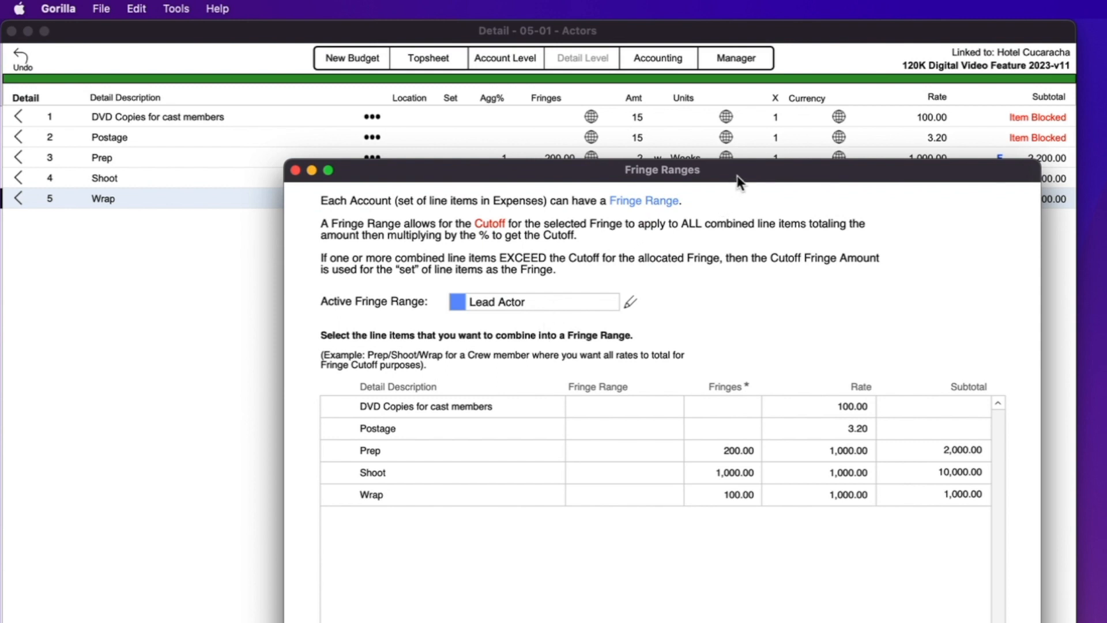
Step: Combine the Prep, Shoot and Wrap lines in the Lead Actor fringe range and close the Fringe Ranges window
{"action": "left_click_drag", "start_coordinate": [738, 181], "coordinate": [593, 117]}
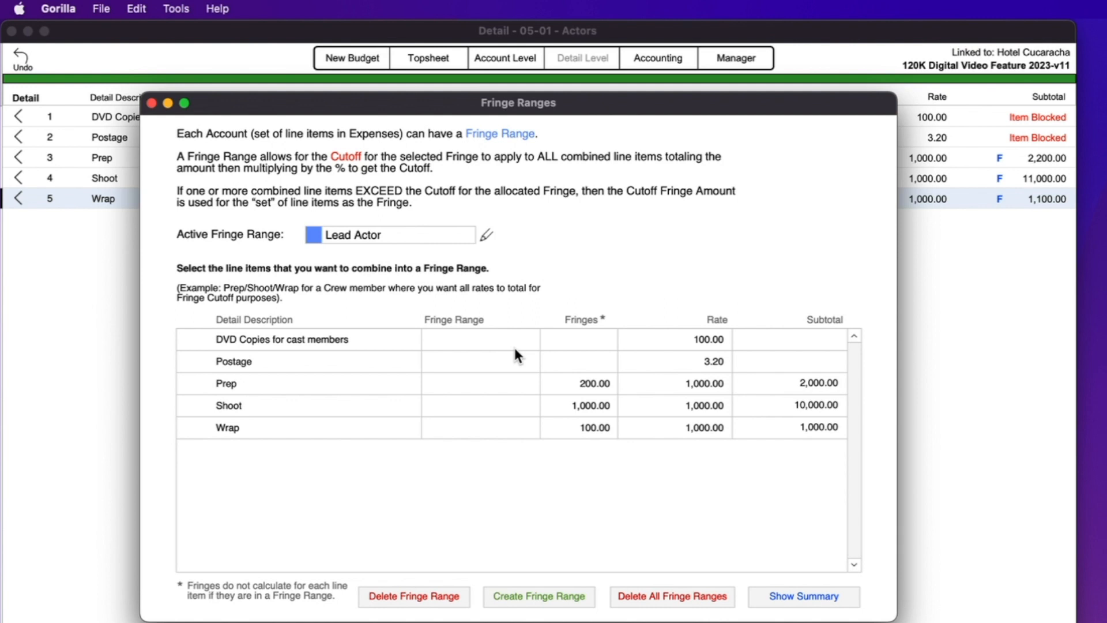
{"action": "left_click", "coordinate": [265, 384]}
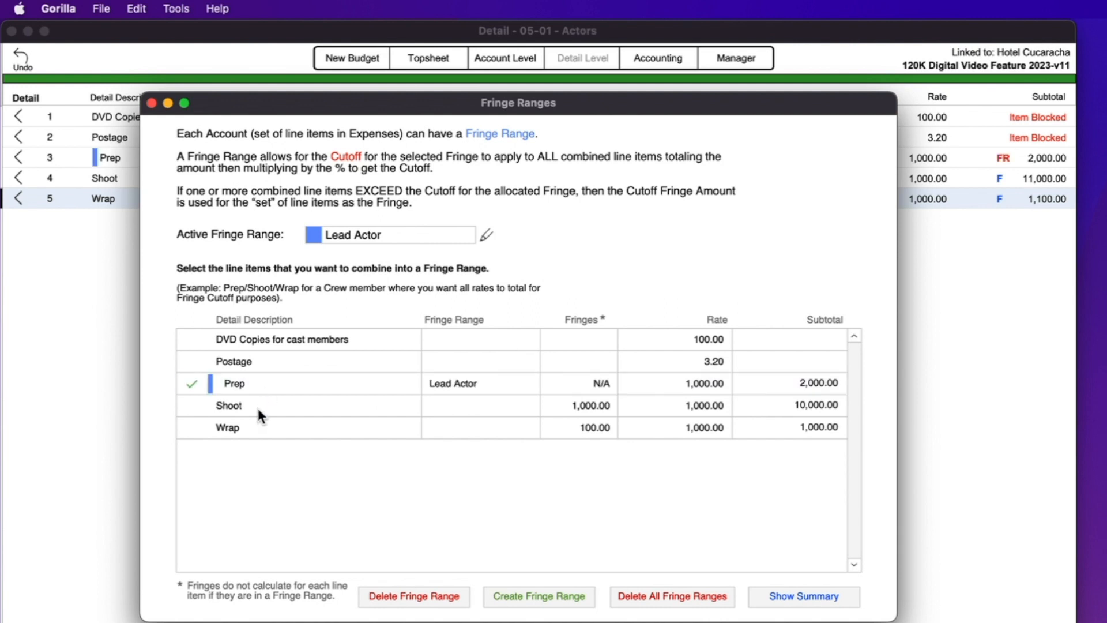
{"action": "left_click", "coordinate": [257, 406]}
{"action": "left_click", "coordinate": [258, 424]}
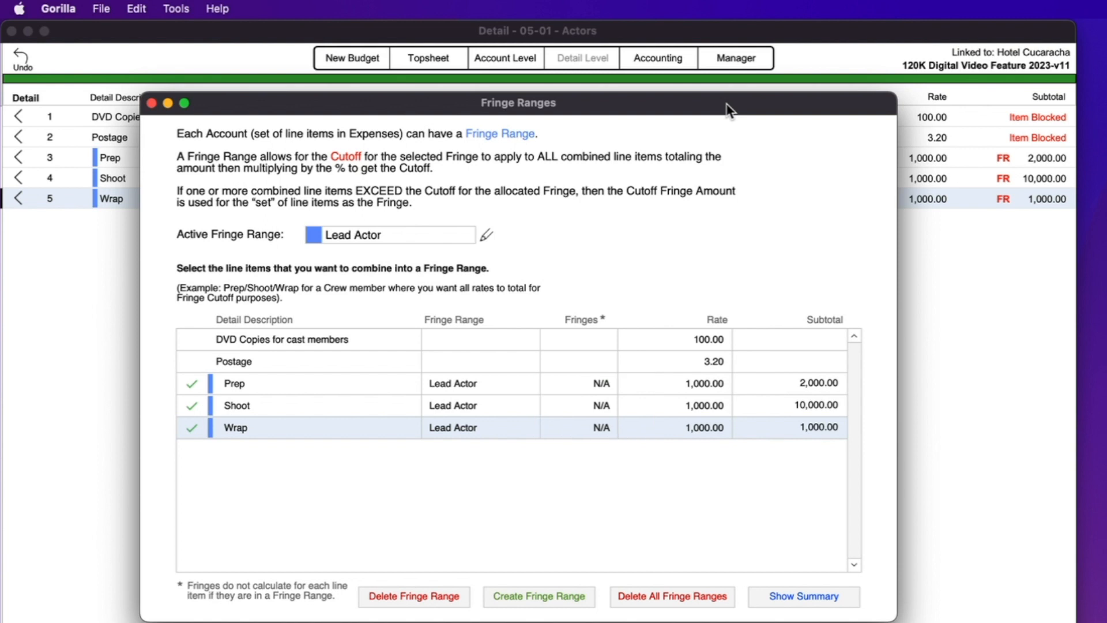
{"action": "left_click_drag", "start_coordinate": [727, 104], "coordinate": [666, 223]}
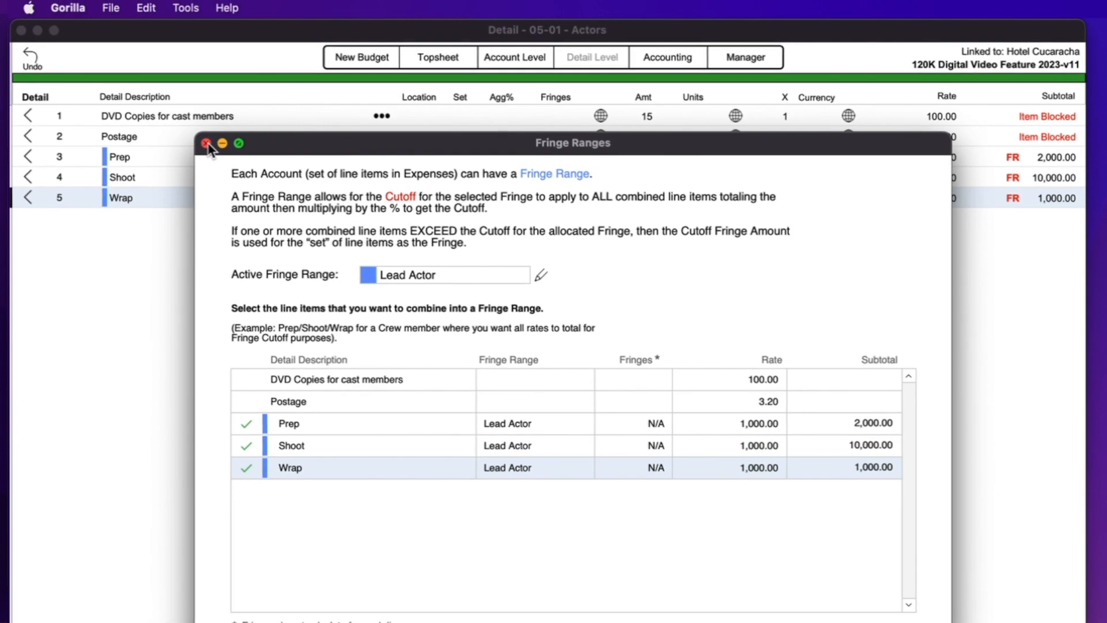
{"action": "left_click", "coordinate": [206, 143]}
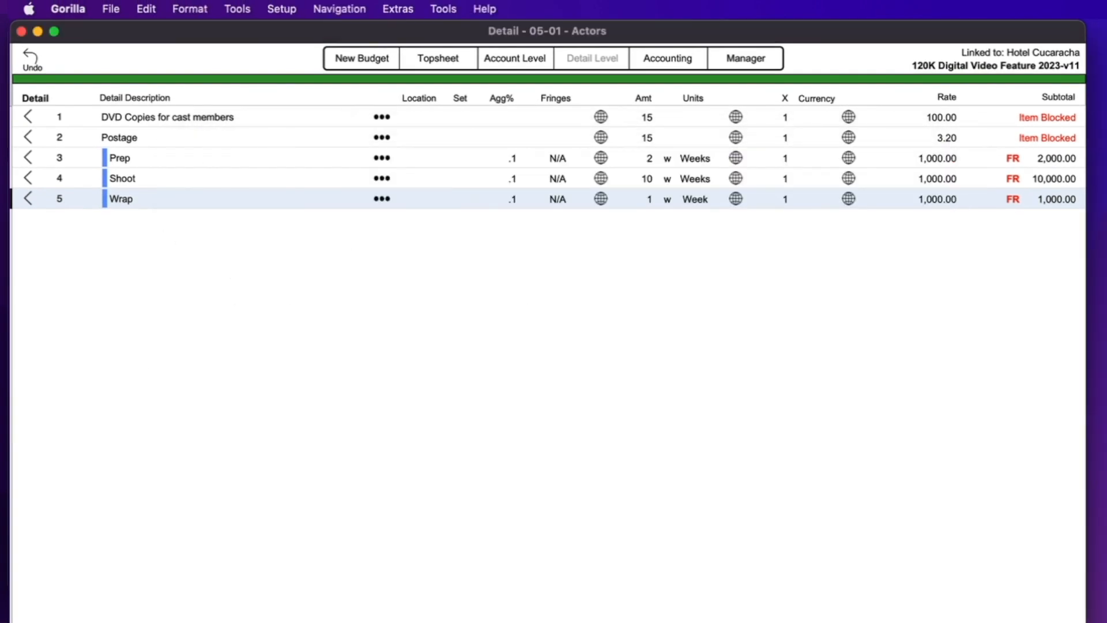
Step: Add a new detail line named Supporting Actor to the Actors account
{"action": "key", "text": "super+n"}
{"action": "type", "text": "Supporting c"}
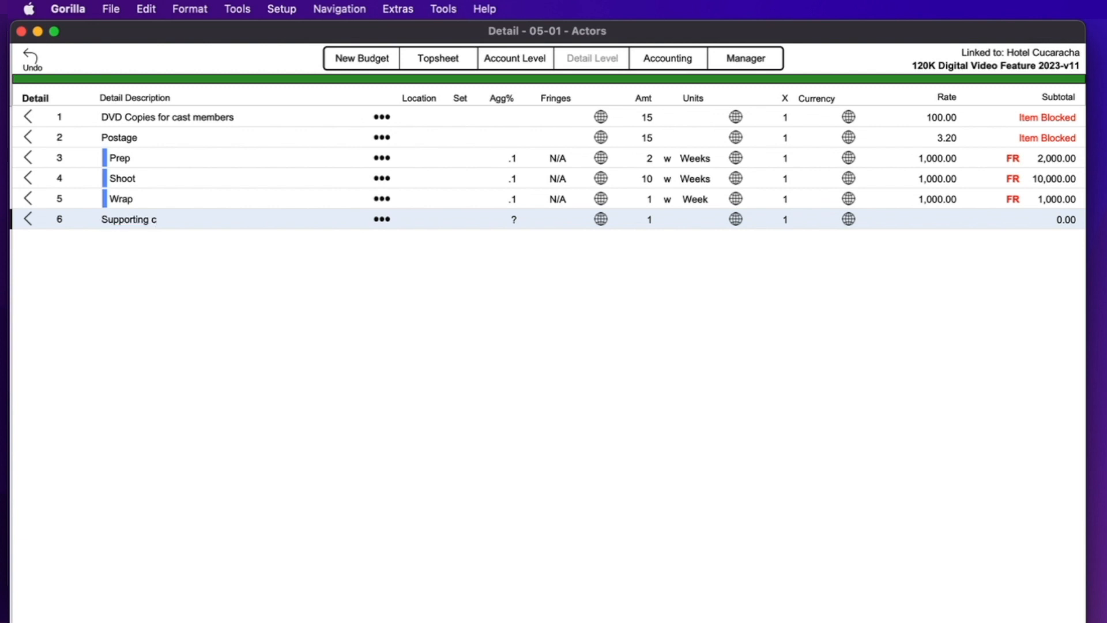
{"action": "key", "text": "BackSpace"}
{"action": "type", "text": "Actor"}
Step: Set the Supporting Actor line's rate to 500 and its amount to 11 weeks
{"action": "left_click", "coordinate": [931, 219]}
{"action": "type", "text": "500"}
{"action": "key", "text": "Return"}
{"action": "left_click", "coordinate": [648, 219]}
{"action": "type", "text": "11"}
{"action": "key", "text": "Tab"}
{"action": "type", "text": "w"}
{"action": "key", "text": "Return"}
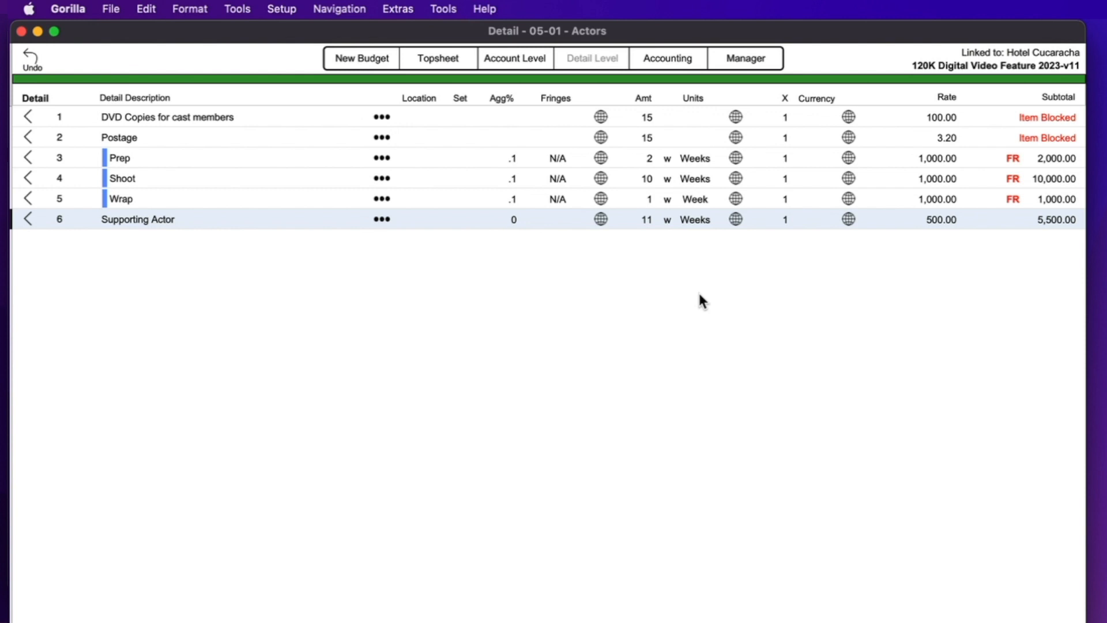
Step: Attach the SAG percentage fringe to the Supporting Actor line
{"action": "left_click", "coordinate": [559, 218]}
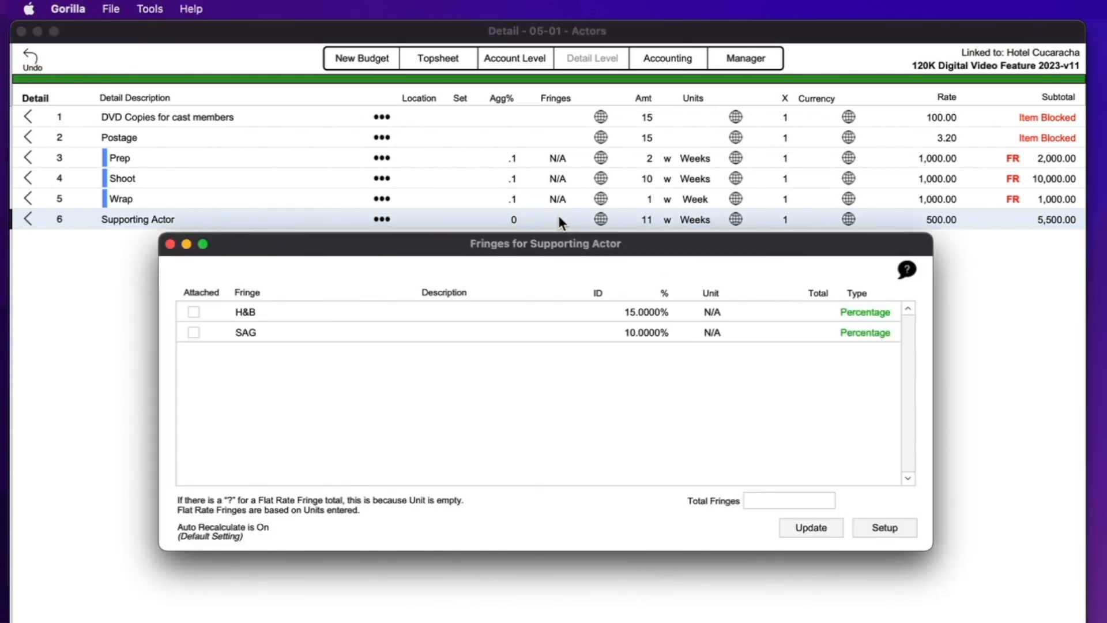
{"action": "left_click", "coordinate": [195, 332]}
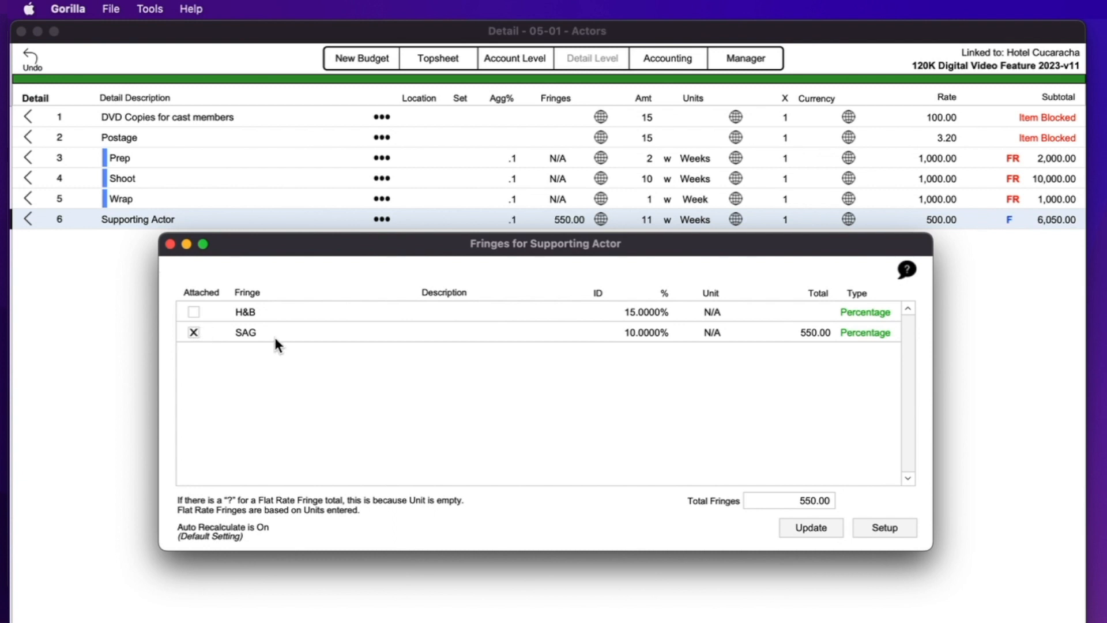
{"action": "left_click", "coordinate": [170, 244]}
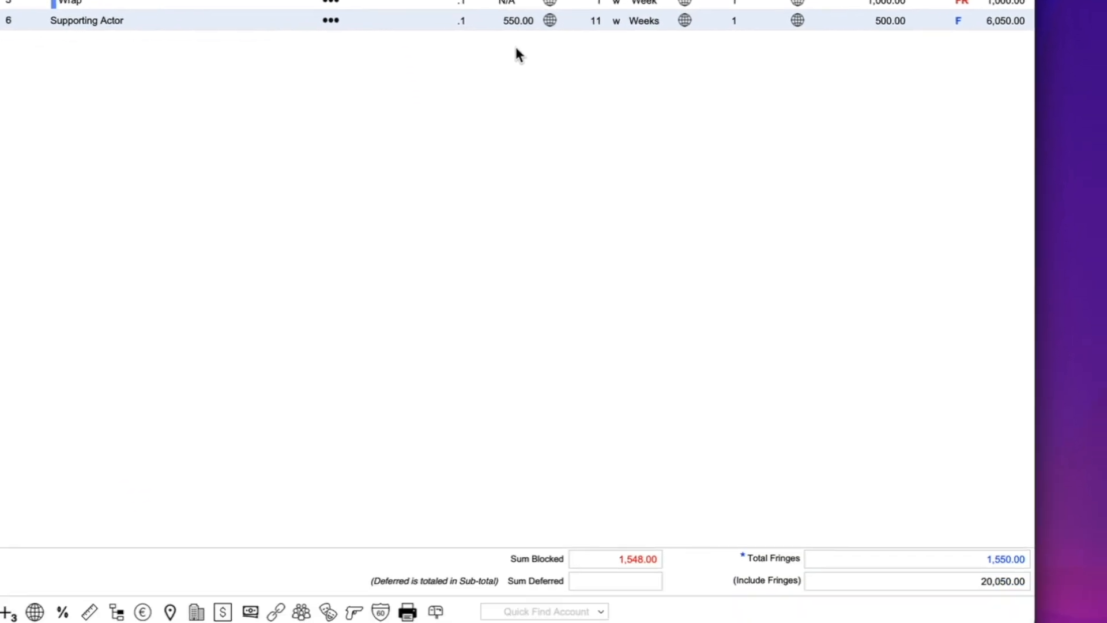
Step: Check the breakdown of the Actors account's total fringes into percentage and cut-off amounts
{"action": "left_click", "coordinate": [1001, 546]}
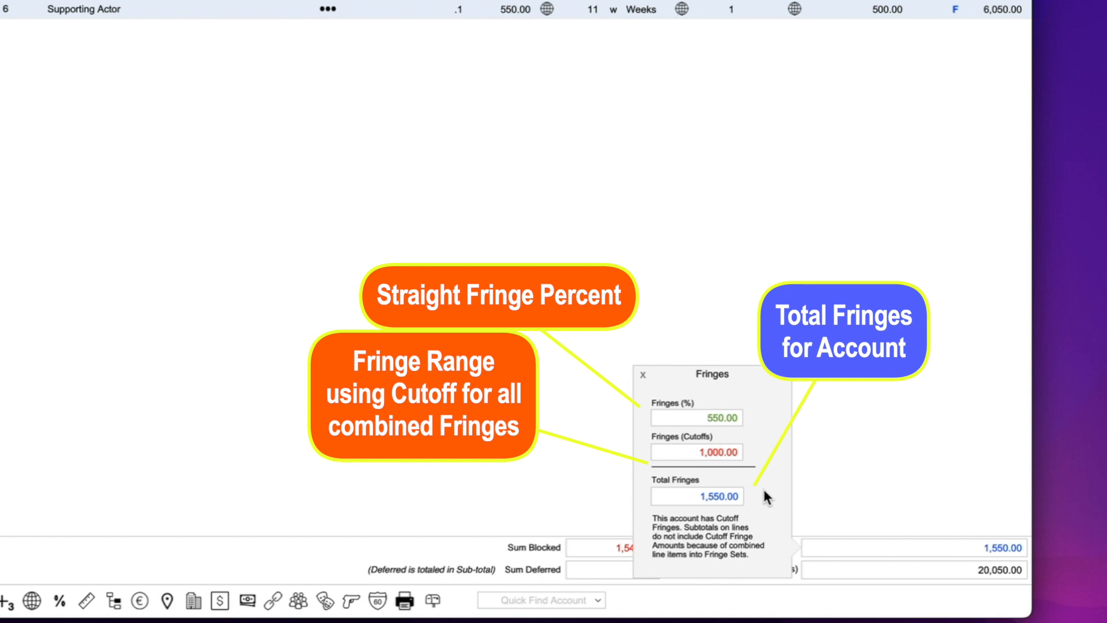
{"action": "left_click", "coordinate": [641, 374]}
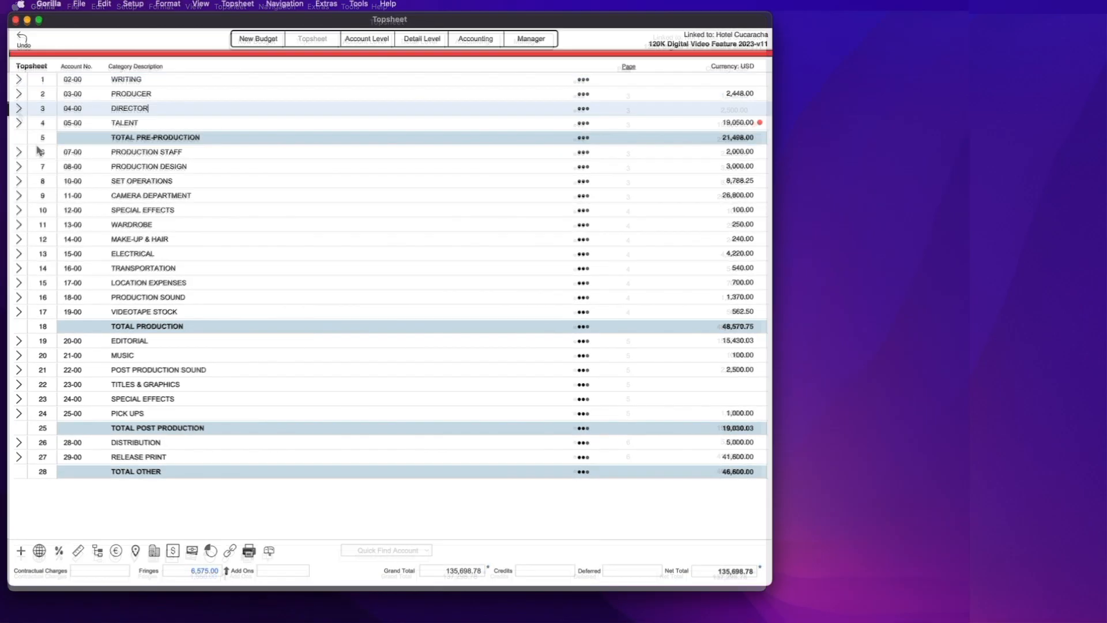
Step: Open the 04-01 Director detail and set the budget's default Prep, Shoot and Wrap amounts to 2, 6 and 1
{"action": "left_click", "coordinate": [19, 109]}
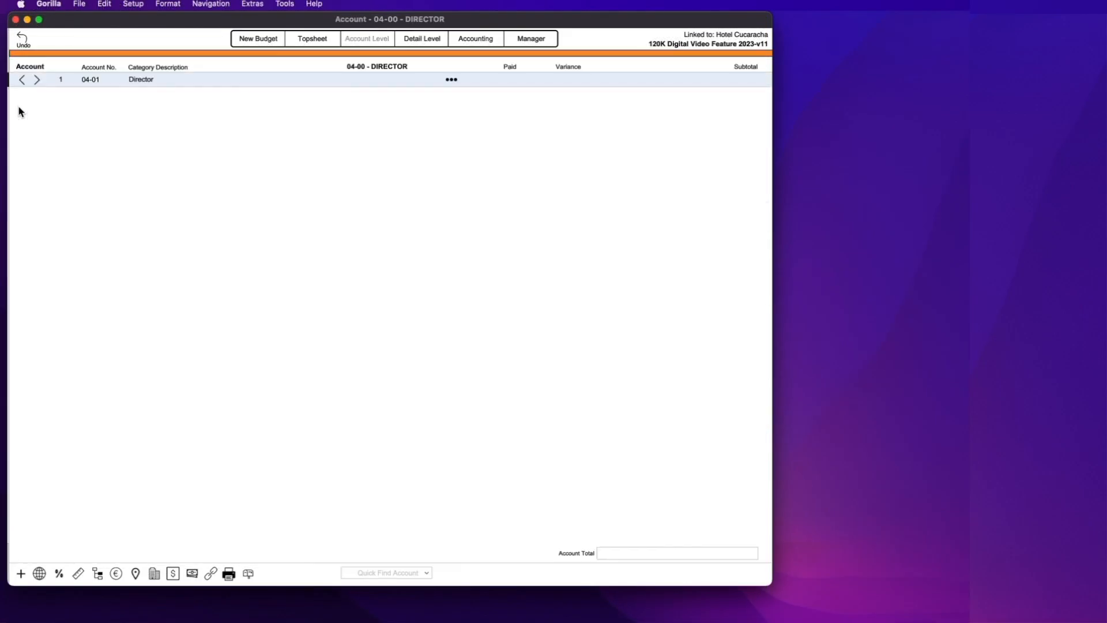
{"action": "left_click", "coordinate": [37, 82]}
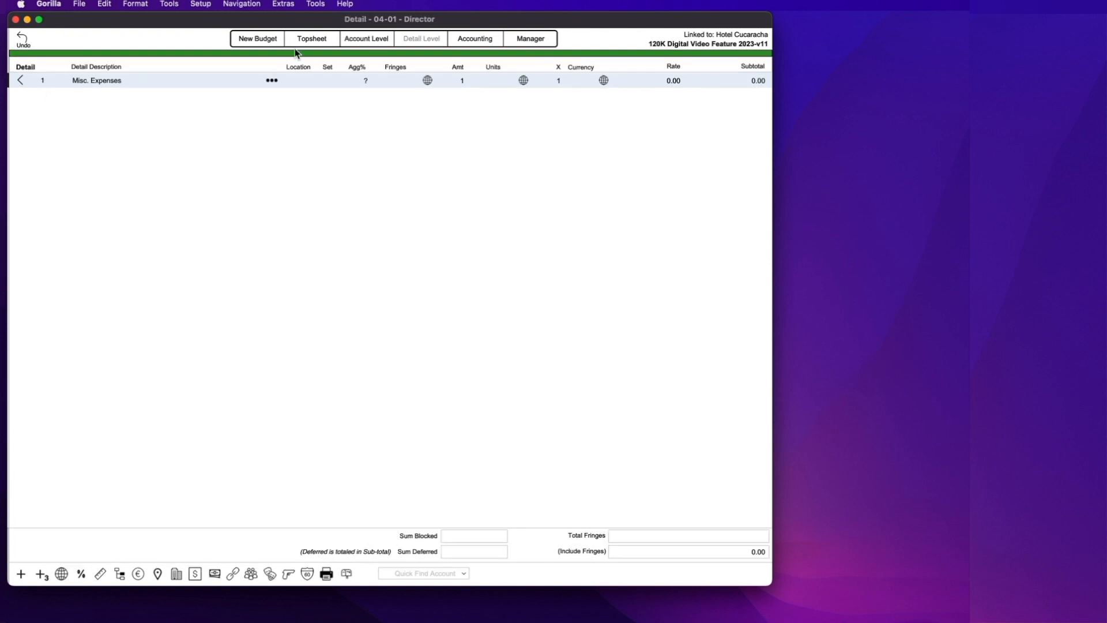
{"action": "left_click", "coordinate": [283, 6]}
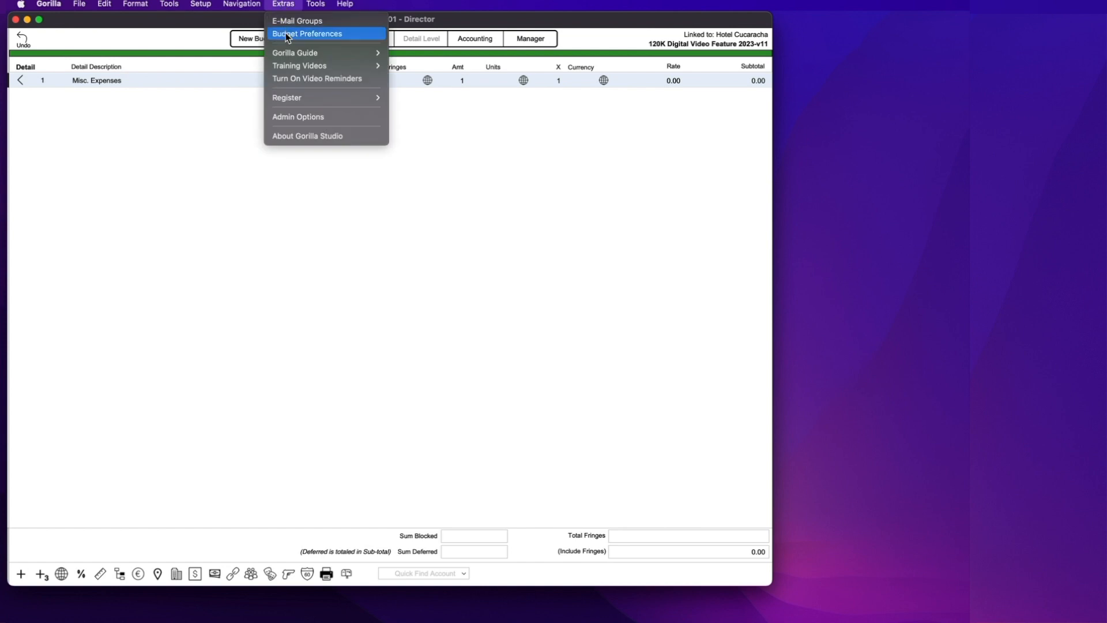
{"action": "left_click", "coordinate": [357, 37]}
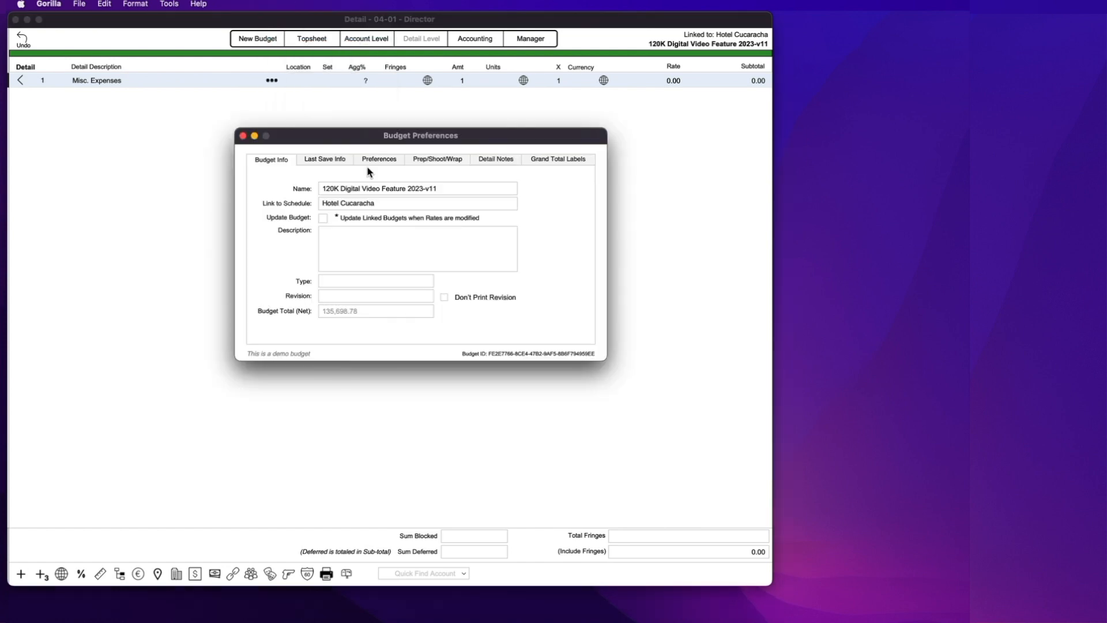
{"action": "left_click", "coordinate": [457, 160]}
{"action": "left_click", "coordinate": [352, 190]}
{"action": "type", "text": "2"}
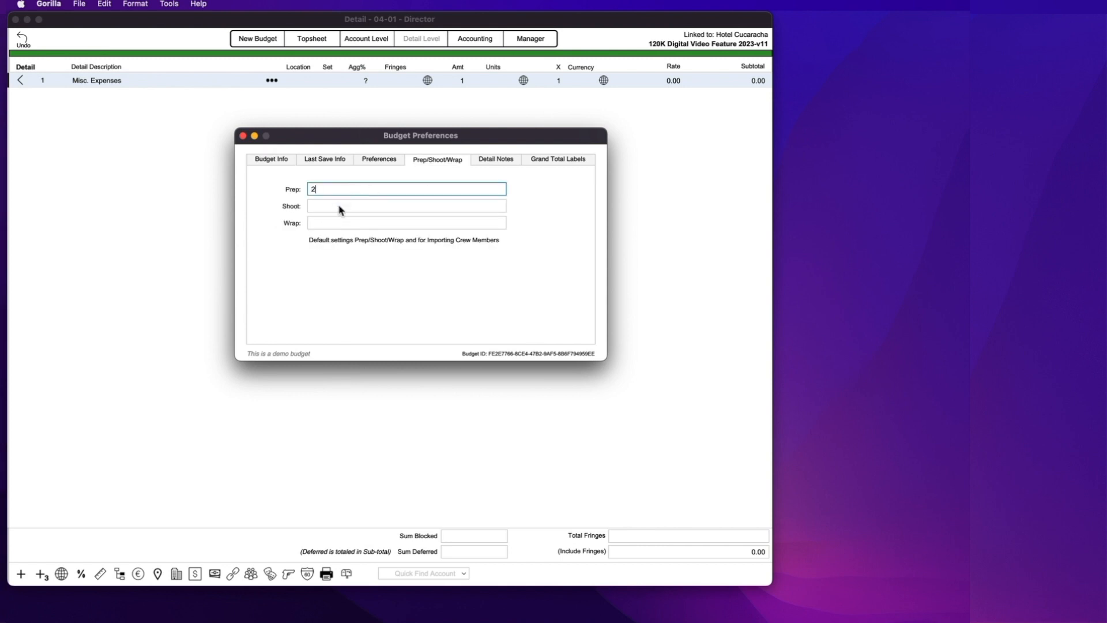
{"action": "left_click", "coordinate": [339, 205]}
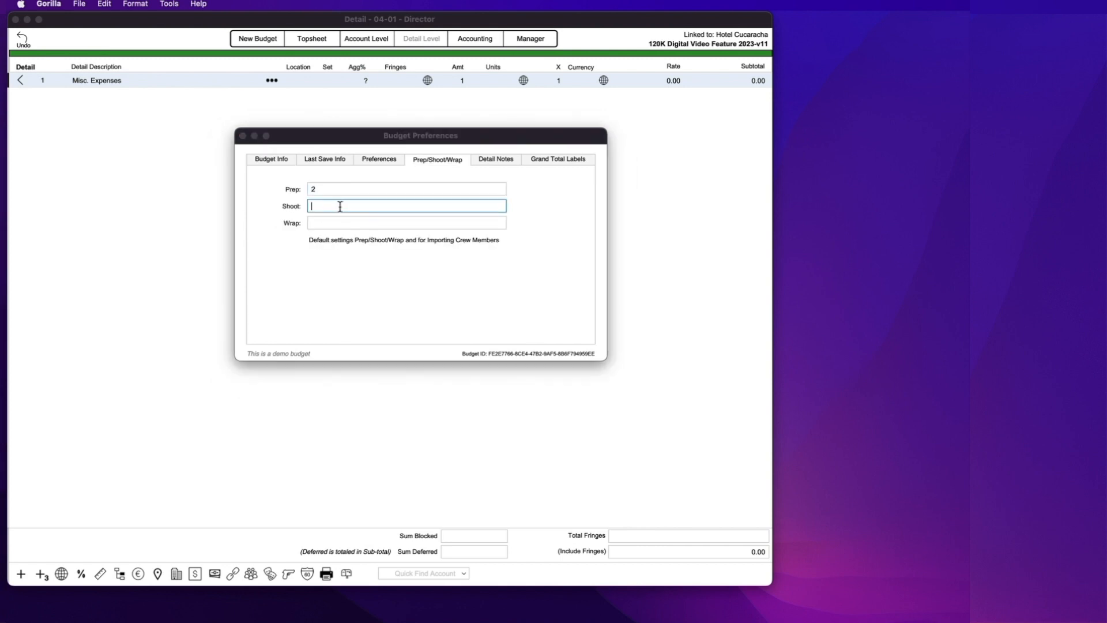
{"action": "type", "text": "6"}
{"action": "left_click", "coordinate": [337, 222]}
{"action": "type", "text": "1"}
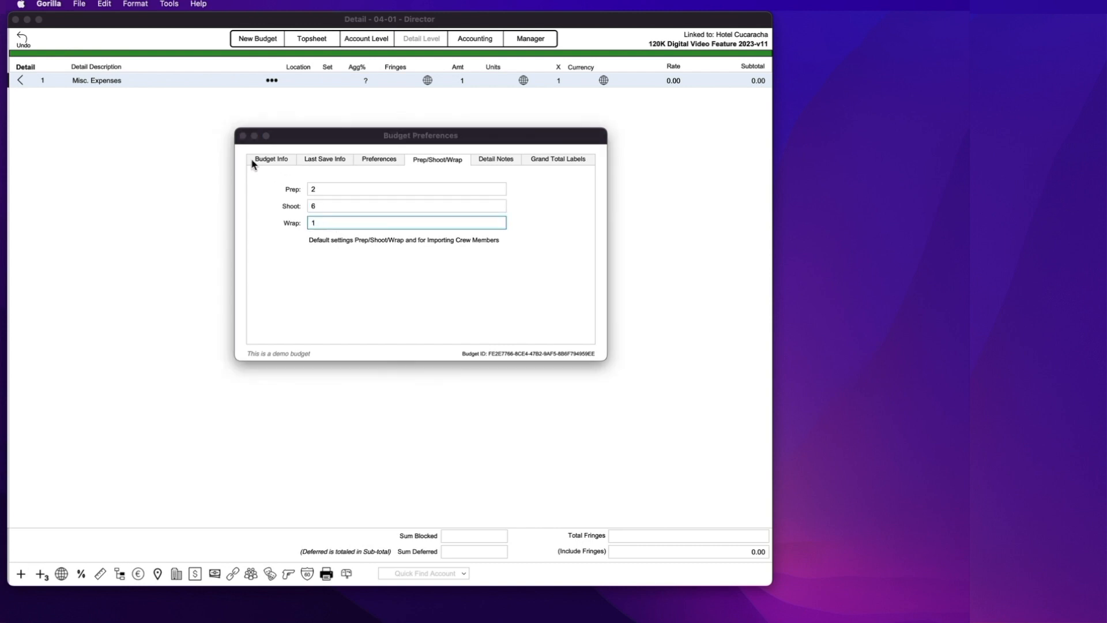
{"action": "left_click", "coordinate": [243, 136]}
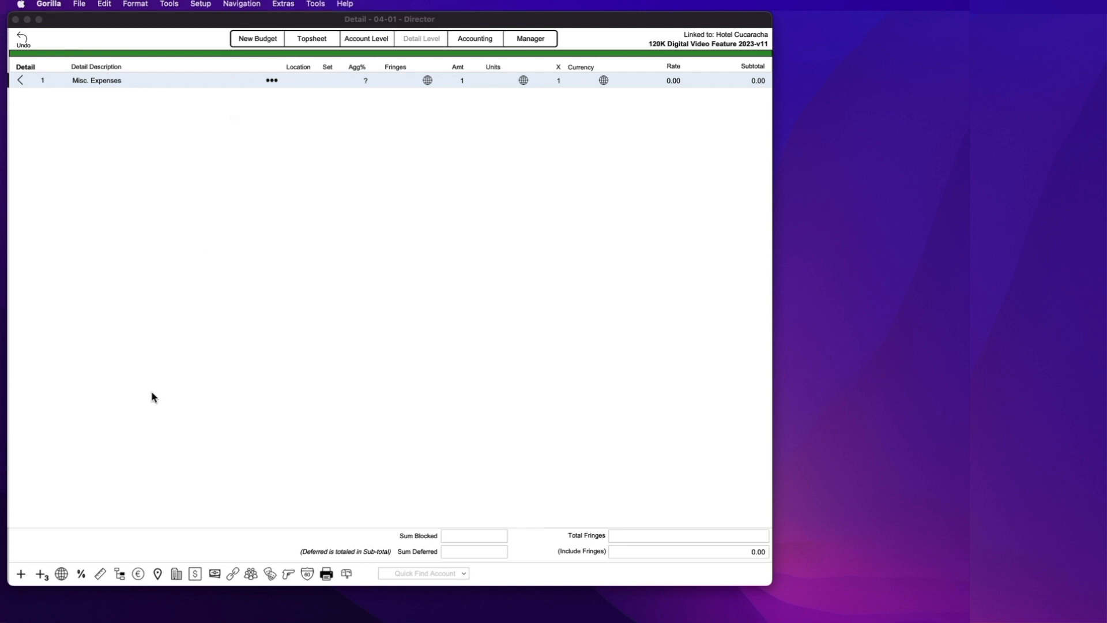
Step: Add the set of default Prep, Shoot and Wrap lines to the Director detail
{"action": "left_click", "coordinate": [42, 575]}
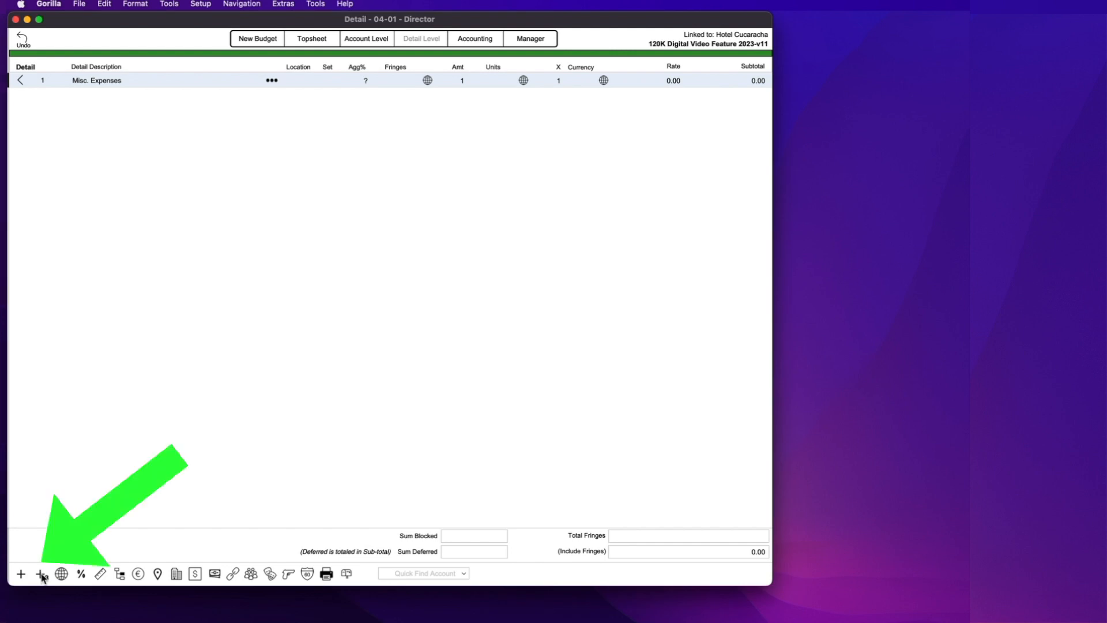
{"action": "left_click", "coordinate": [42, 576]}
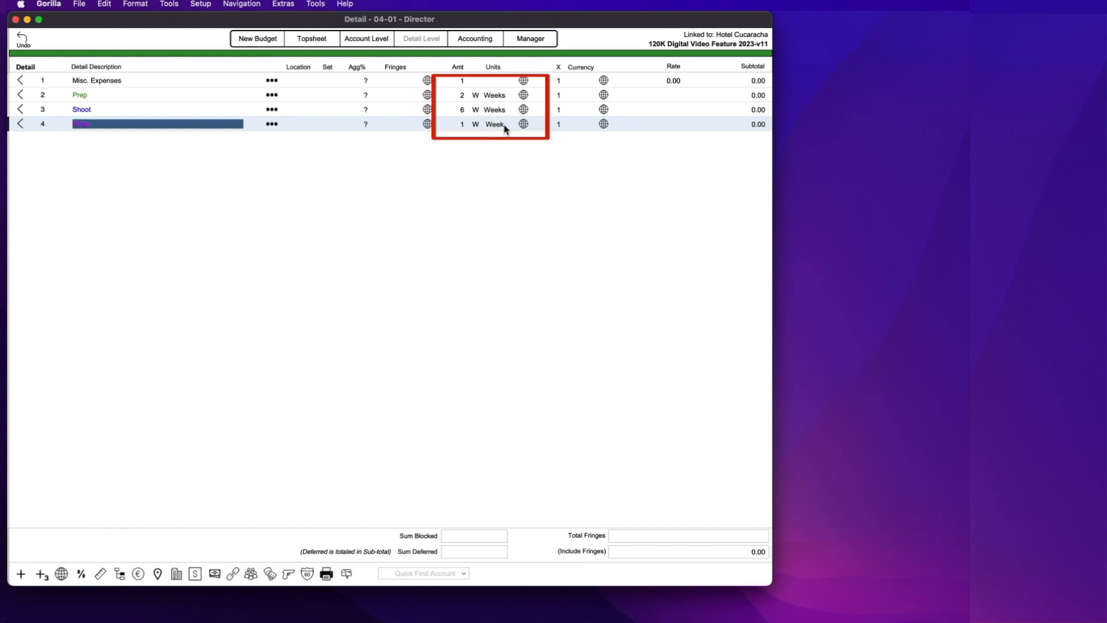
Step: Set the rate of the Prep, Shoot and Wrap lines in the Director detail to 2,500 each
{"action": "left_click", "coordinate": [674, 94]}
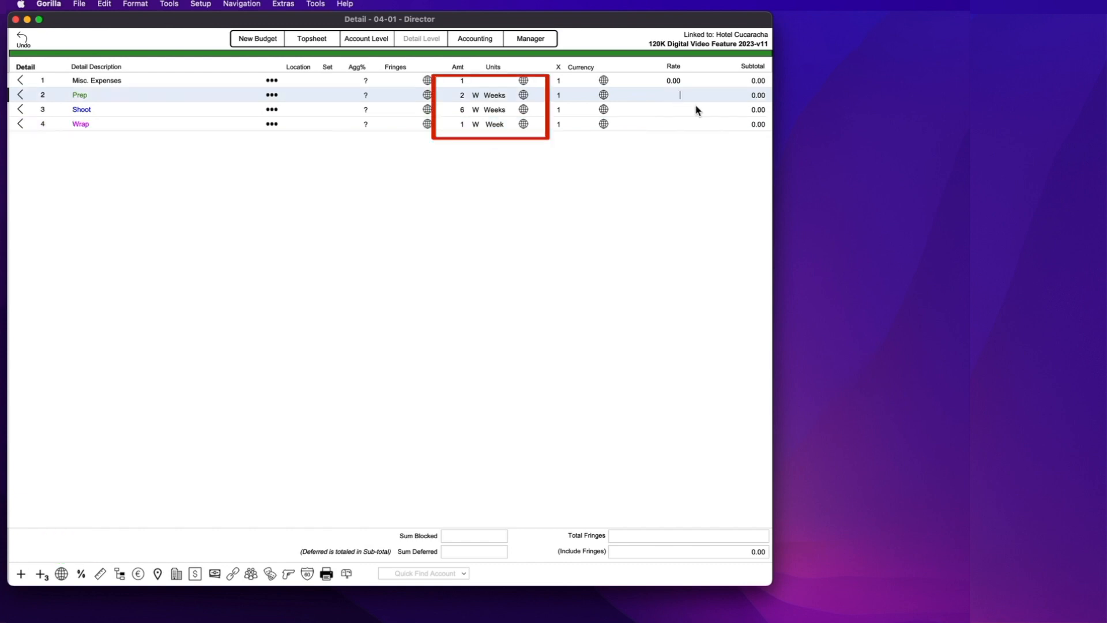
{"action": "type", "text": "2,5"}
{"action": "type", "text": "00"}
{"action": "left_click", "coordinate": [677, 109]}
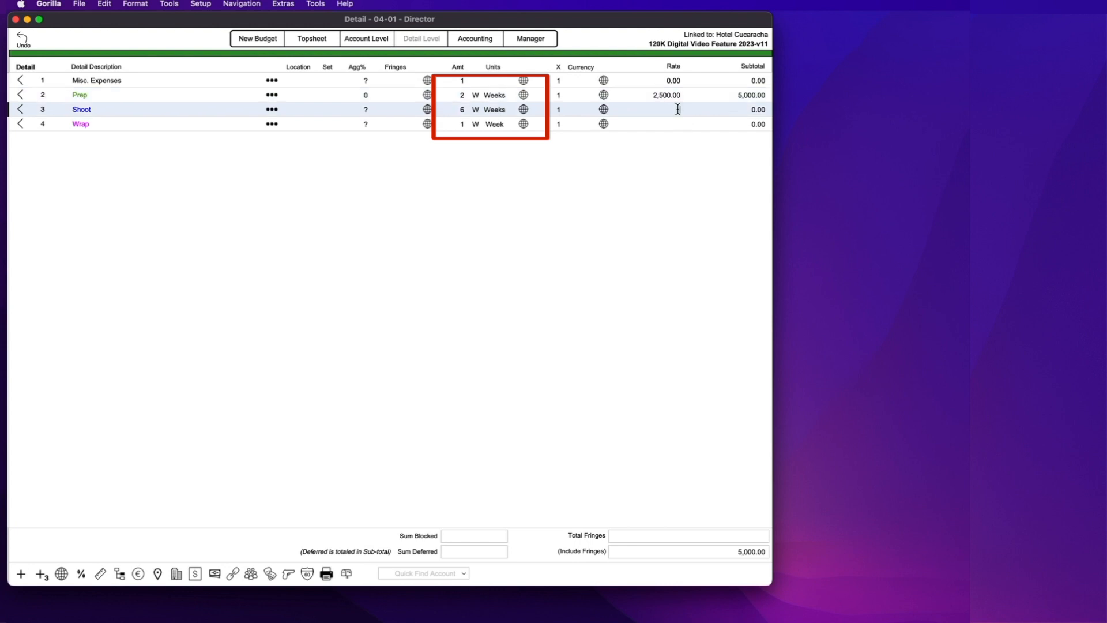
{"action": "type", "text": "2500"}
{"action": "left_click", "coordinate": [677, 125]}
{"action": "type", "text": "2500"}
{"action": "key", "text": "Return"}
Step: Block the Misc. Expenses line item in the Director detail
{"action": "left_click", "coordinate": [271, 80]}
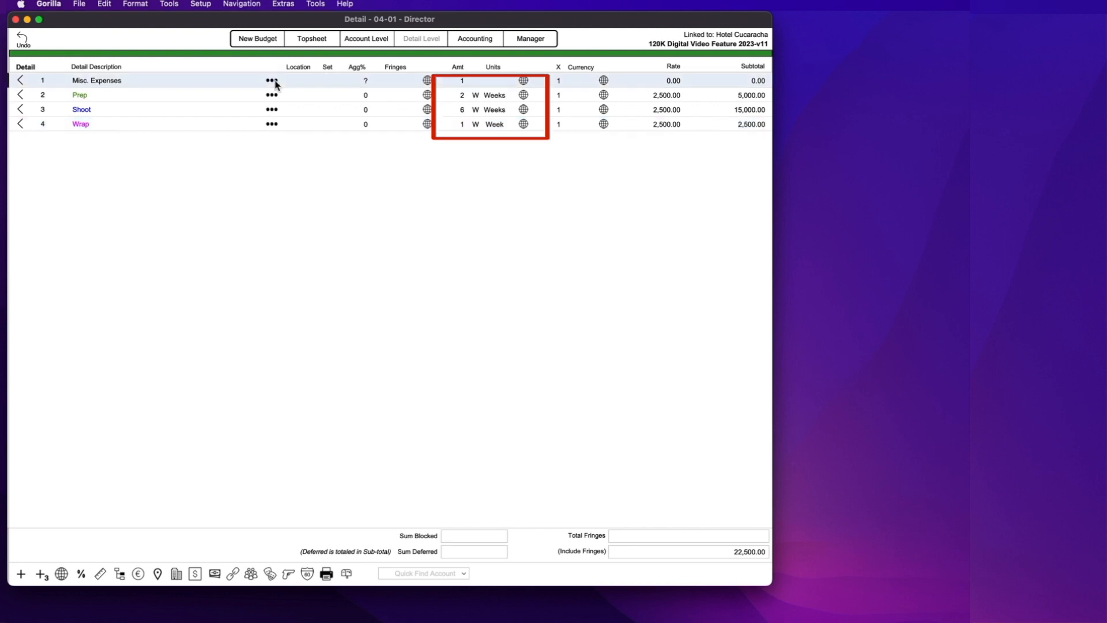
{"action": "left_click", "coordinate": [207, 136]}
{"action": "left_click", "coordinate": [161, 84]}
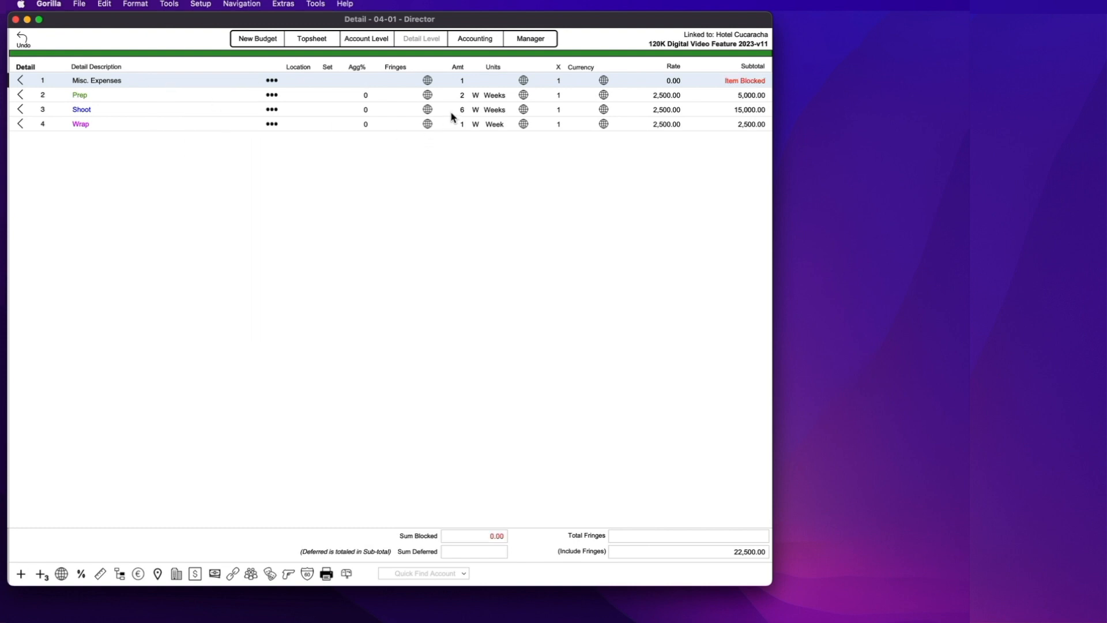
Step: Check the percentage fringes' cut-offs in the fringe setup and attach the H&B fringe to the Director's Prep line
{"action": "double_click", "coordinate": [403, 96]}
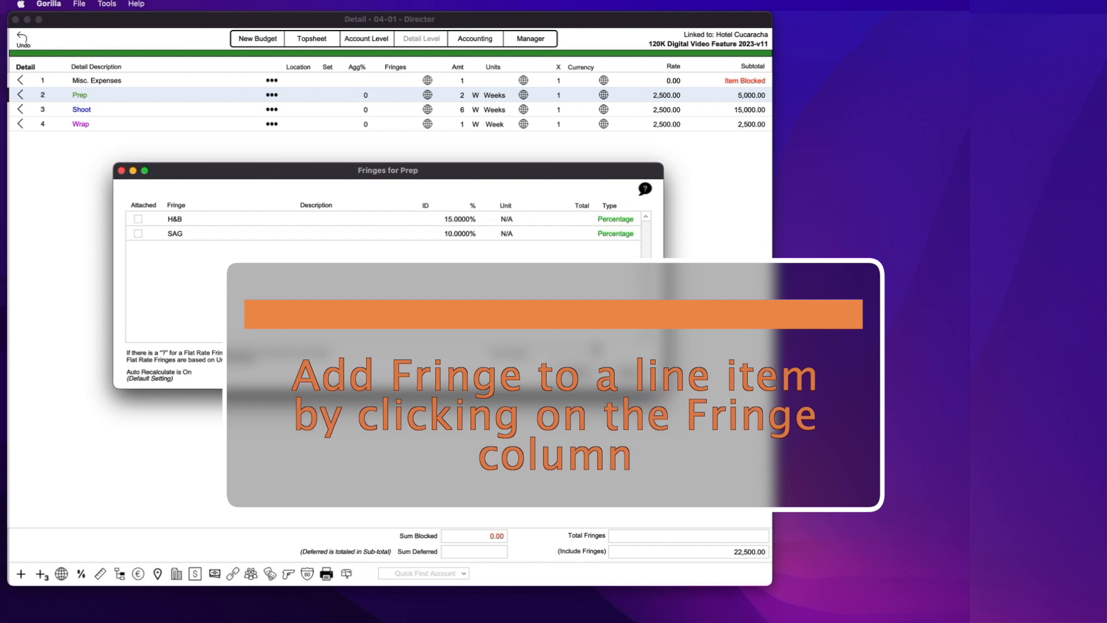
{"action": "left_click", "coordinate": [612, 369]}
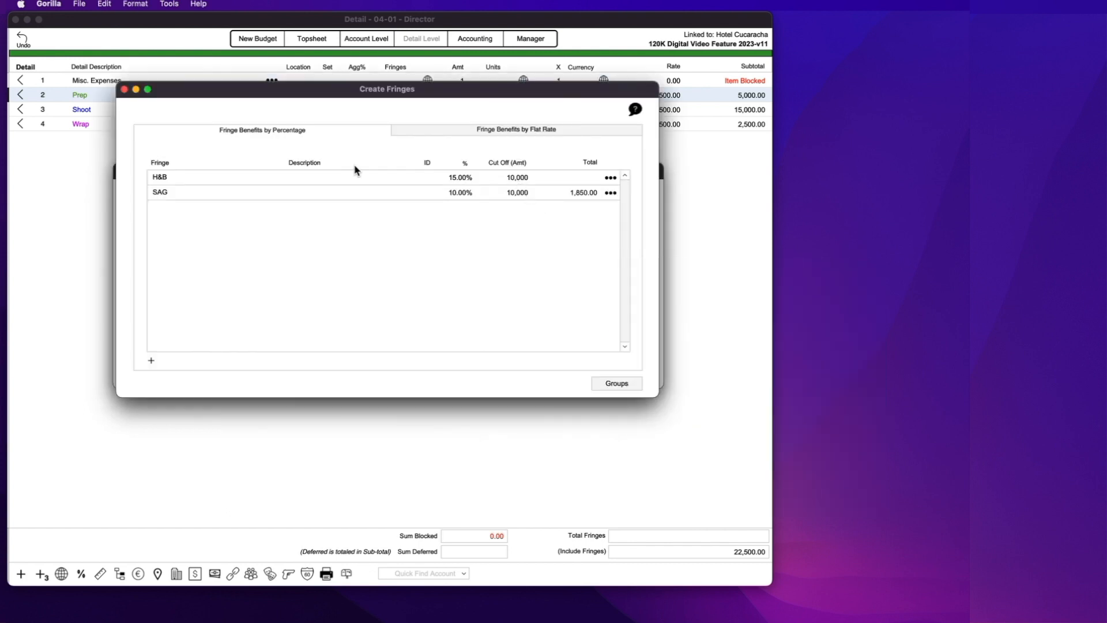
{"action": "left_click", "coordinate": [123, 89]}
{"action": "left_click", "coordinate": [137, 219]}
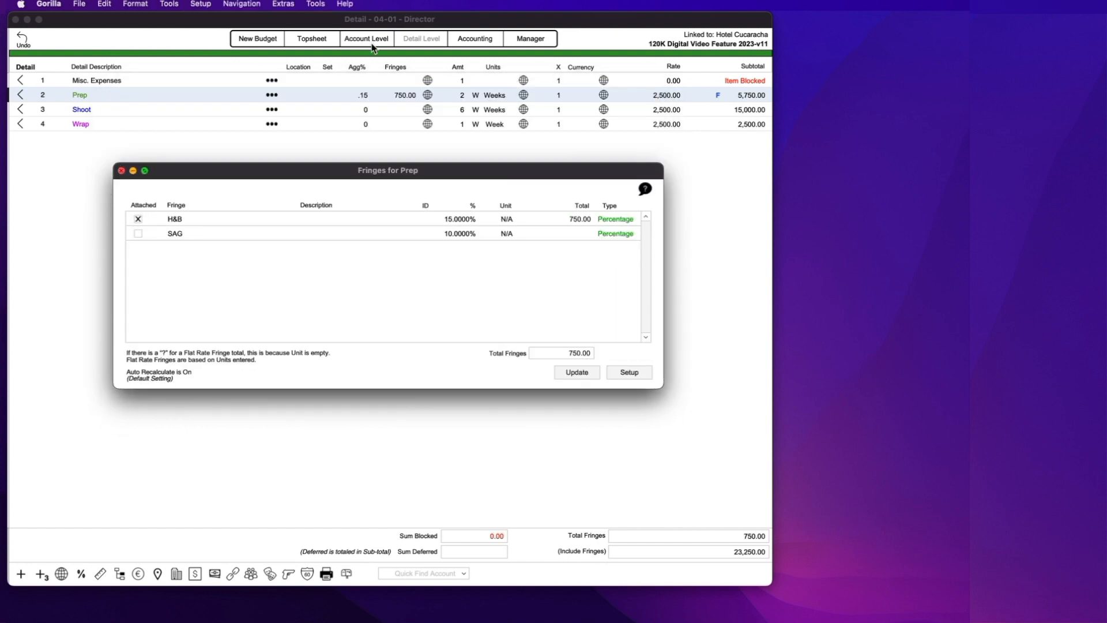
{"action": "left_click", "coordinate": [121, 171]}
Step: Attach the H&B percentage fringe to the Director's Shoot and Wrap lines
{"action": "left_click", "coordinate": [401, 110]}
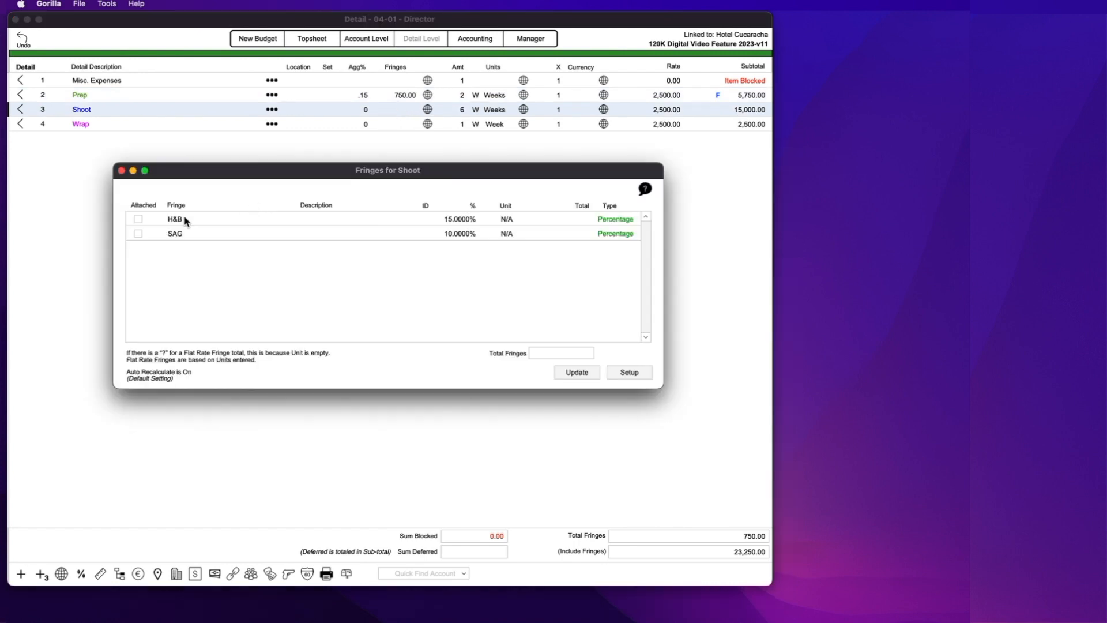
{"action": "left_click", "coordinate": [138, 220]}
{"action": "left_click", "coordinate": [121, 170]}
{"action": "left_click", "coordinate": [396, 123]}
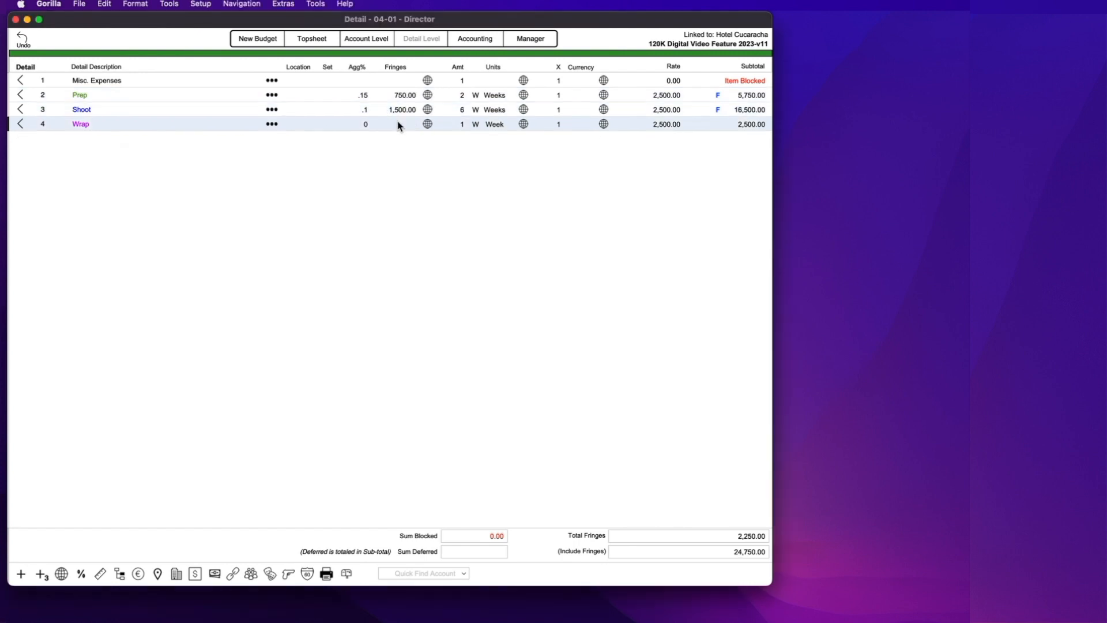
{"action": "left_click", "coordinate": [139, 220]}
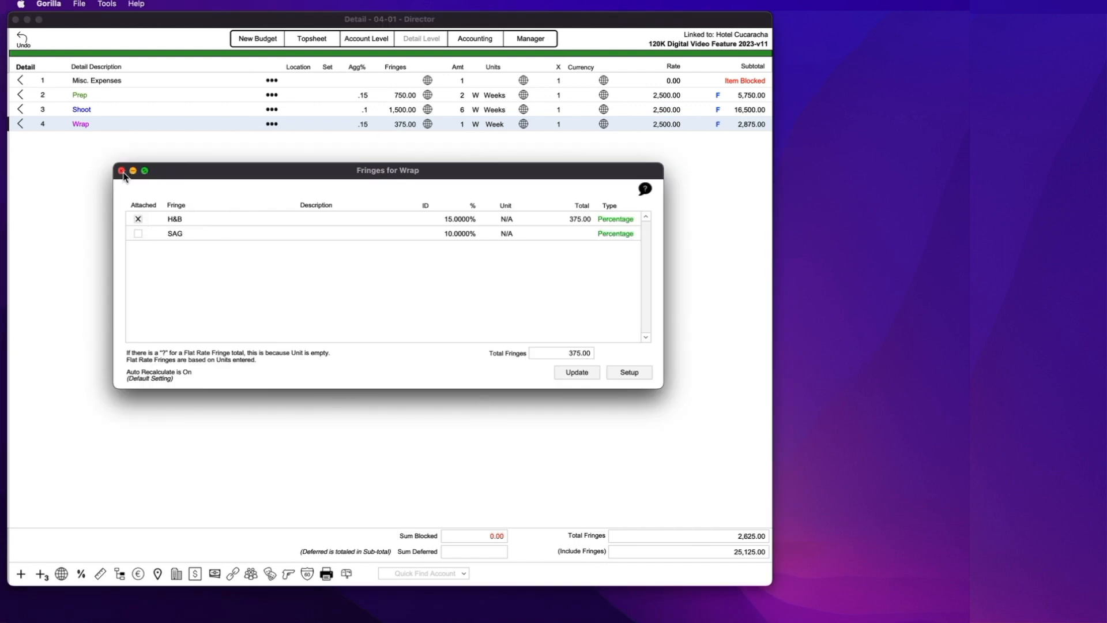
{"action": "left_click", "coordinate": [122, 170]}
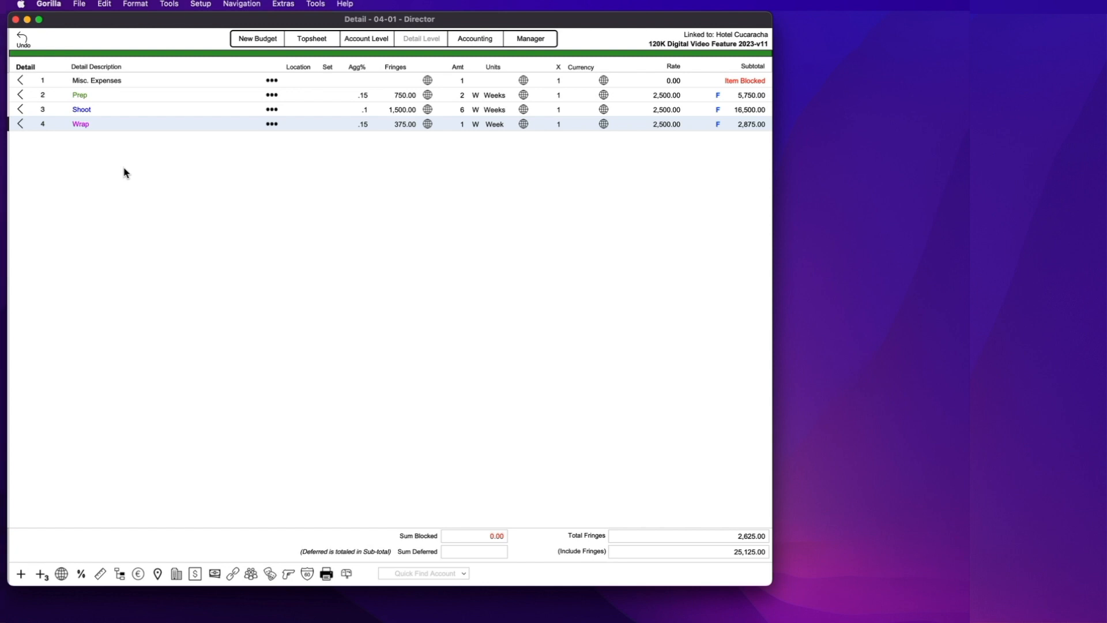
Step: Create a fringe range named "Director Fringe" for the Director account
{"action": "left_click", "coordinate": [272, 124]}
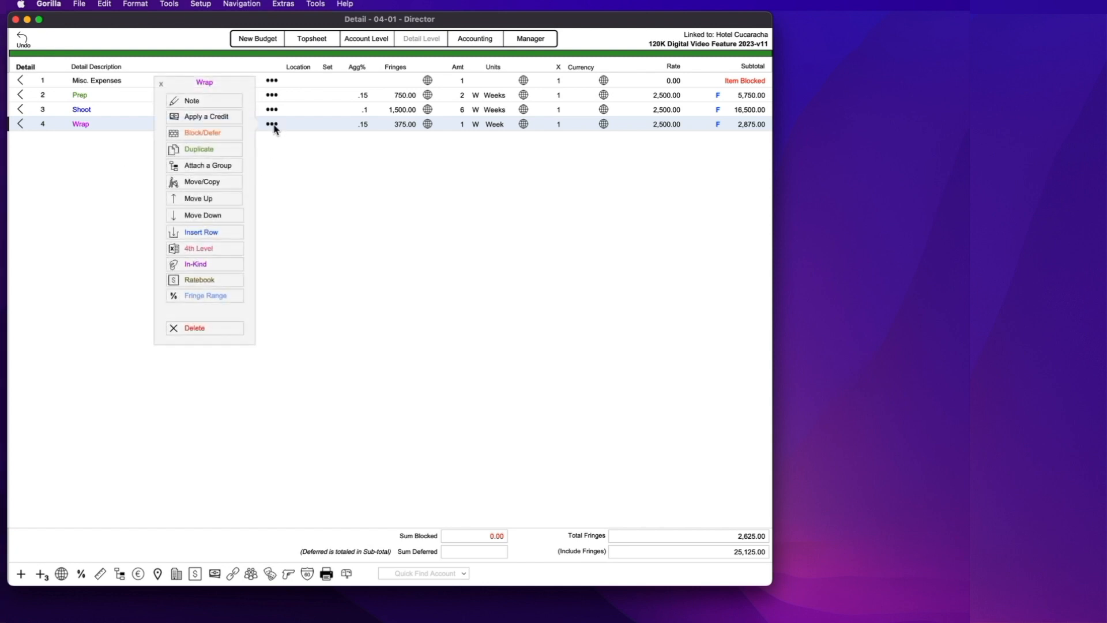
{"action": "left_click", "coordinate": [201, 296]}
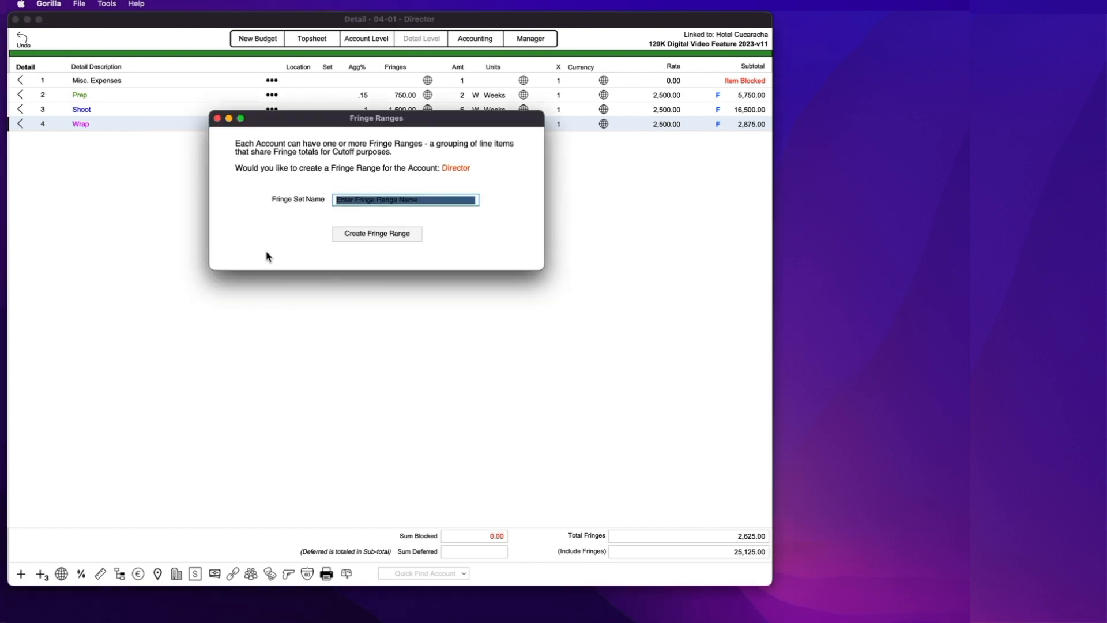
{"action": "type", "text": "Director"}
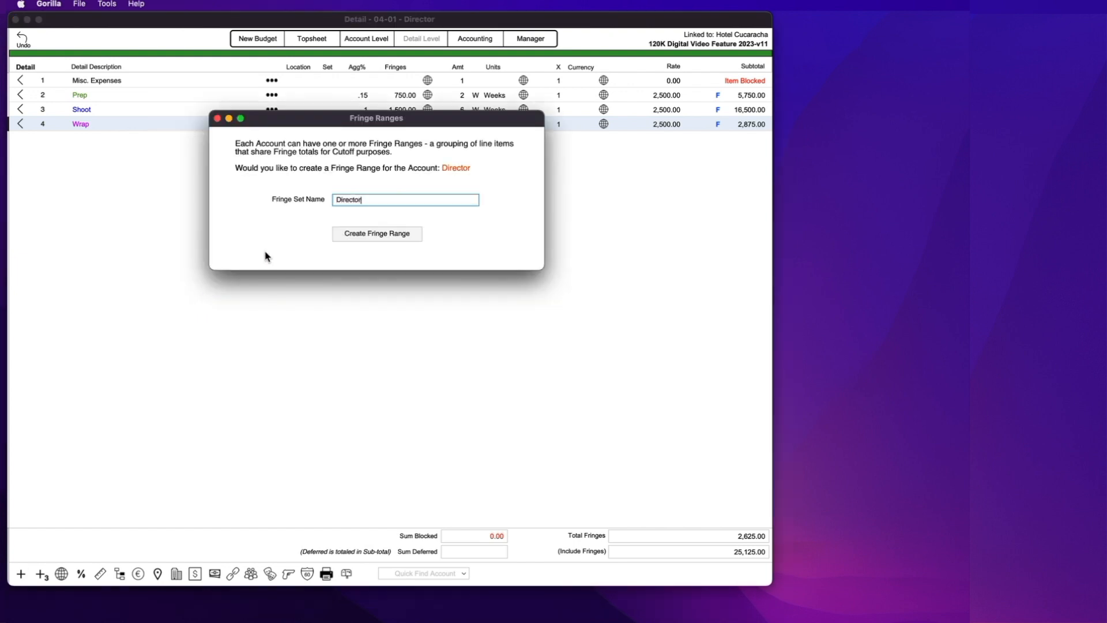
{"action": "type", "text": " Fringe"}
{"action": "left_click", "coordinate": [352, 237]}
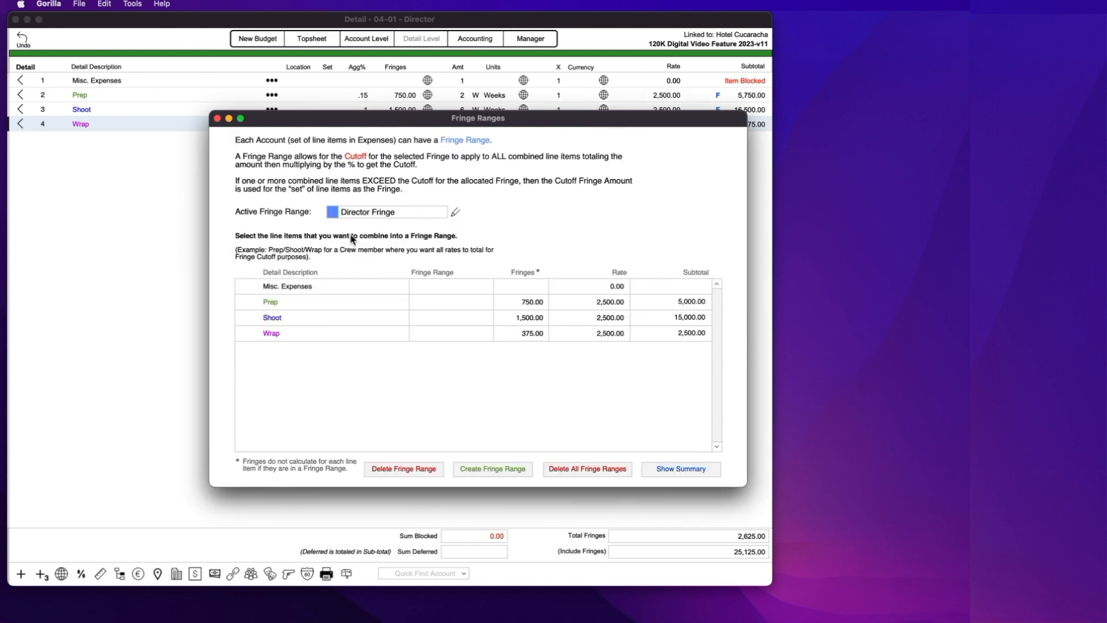
Step: Combine the Prep, Shoot and Wrap lines into the Director Fringe range and close the fringe range window
{"action": "left_click", "coordinate": [265, 306]}
{"action": "left_click", "coordinate": [276, 319]}
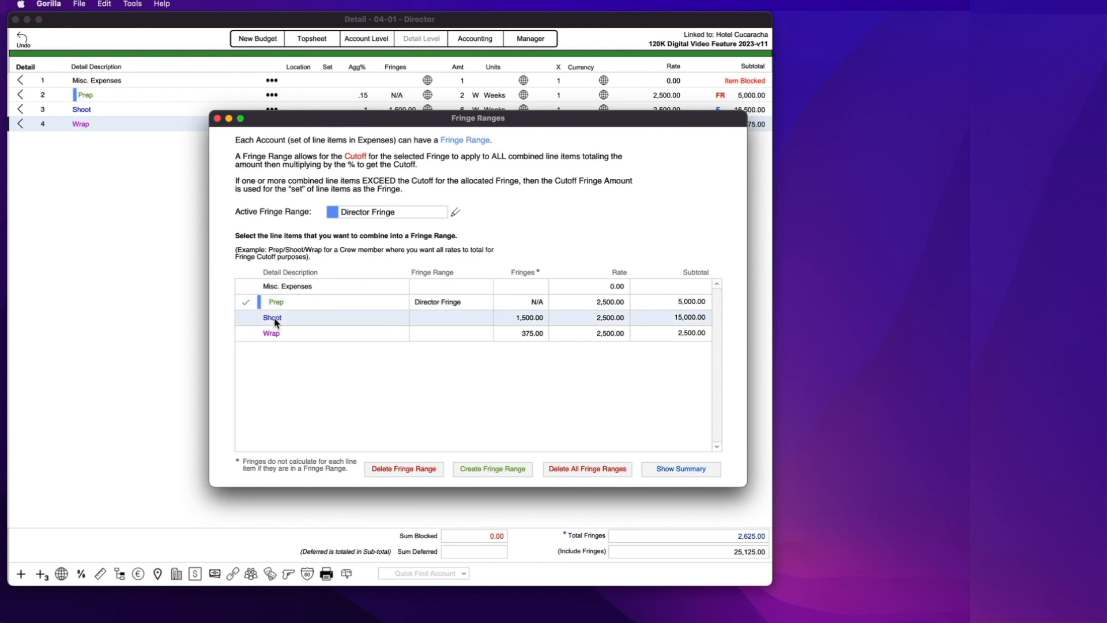
{"action": "left_click", "coordinate": [277, 337]}
{"action": "left_click", "coordinate": [275, 339]}
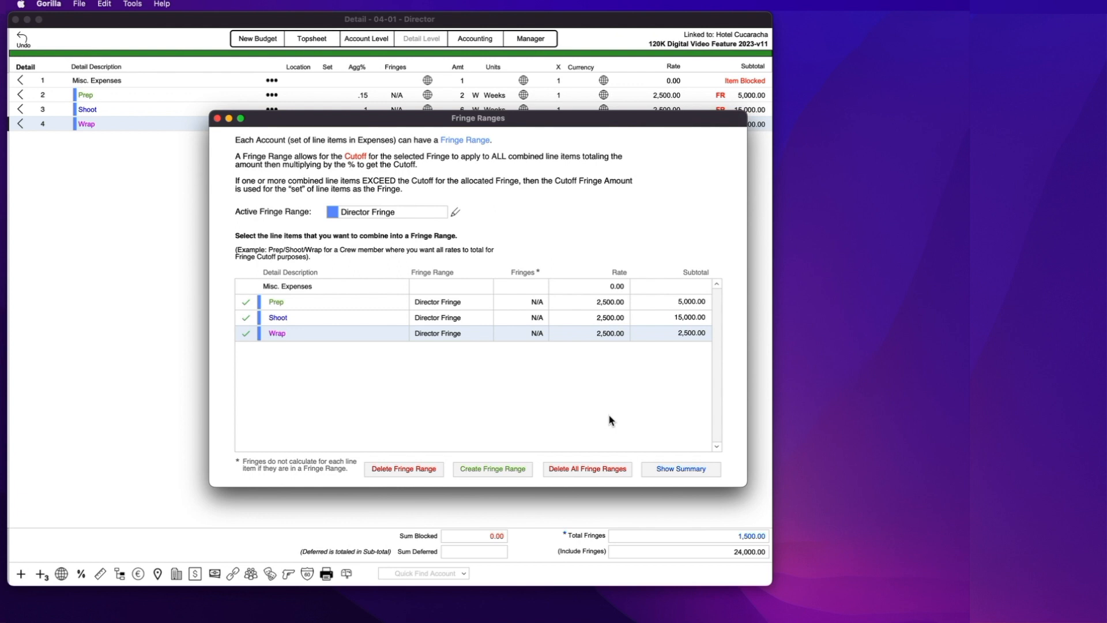
{"action": "left_click", "coordinate": [218, 119]}
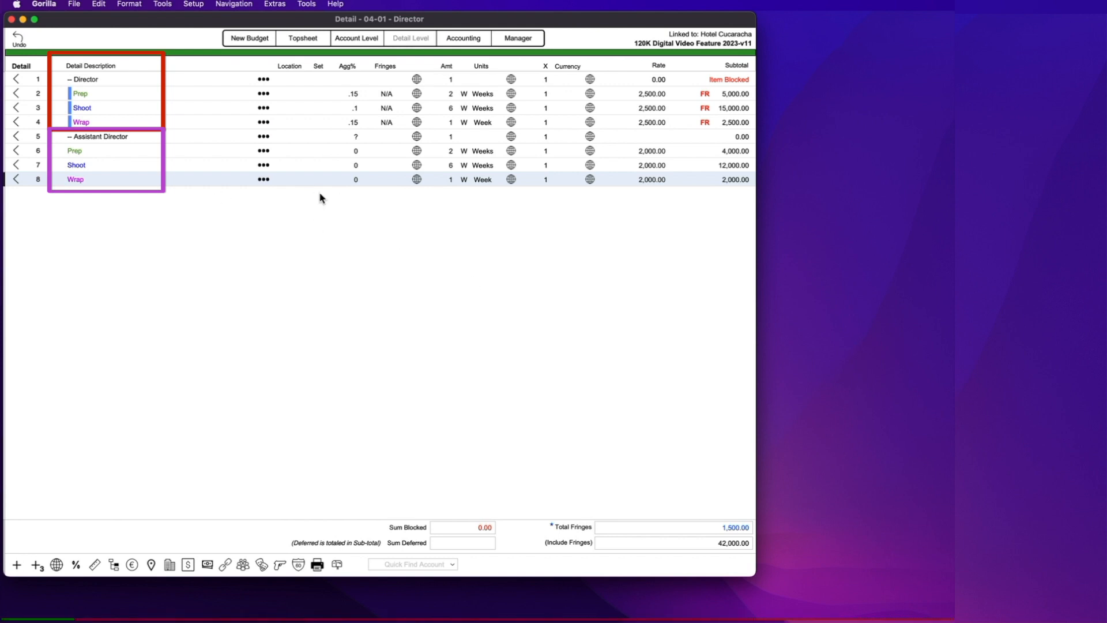
Step: Create a second fringe range for the Director account, named "Assistant Director Fringe"
{"action": "left_click", "coordinate": [263, 180]}
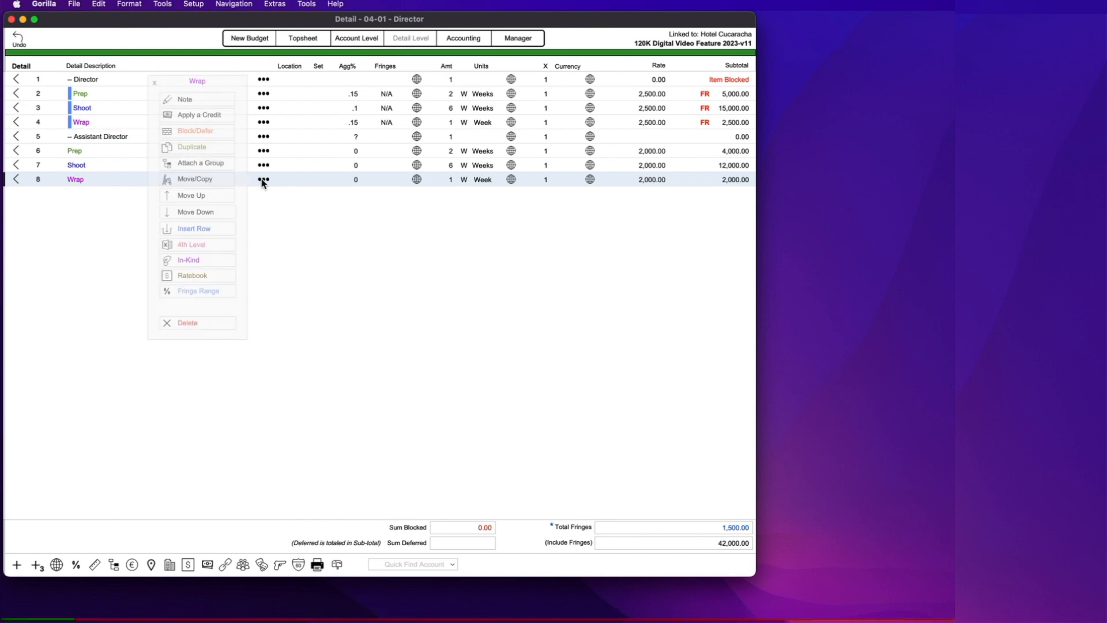
{"action": "left_click", "coordinate": [208, 291]}
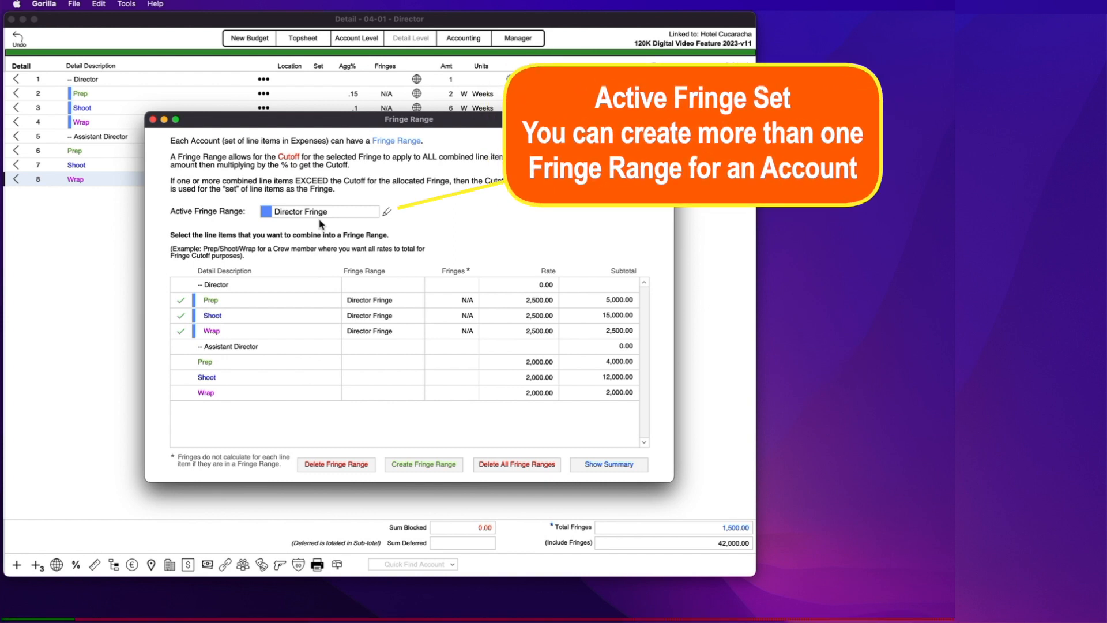
{"action": "left_click", "coordinate": [421, 467]}
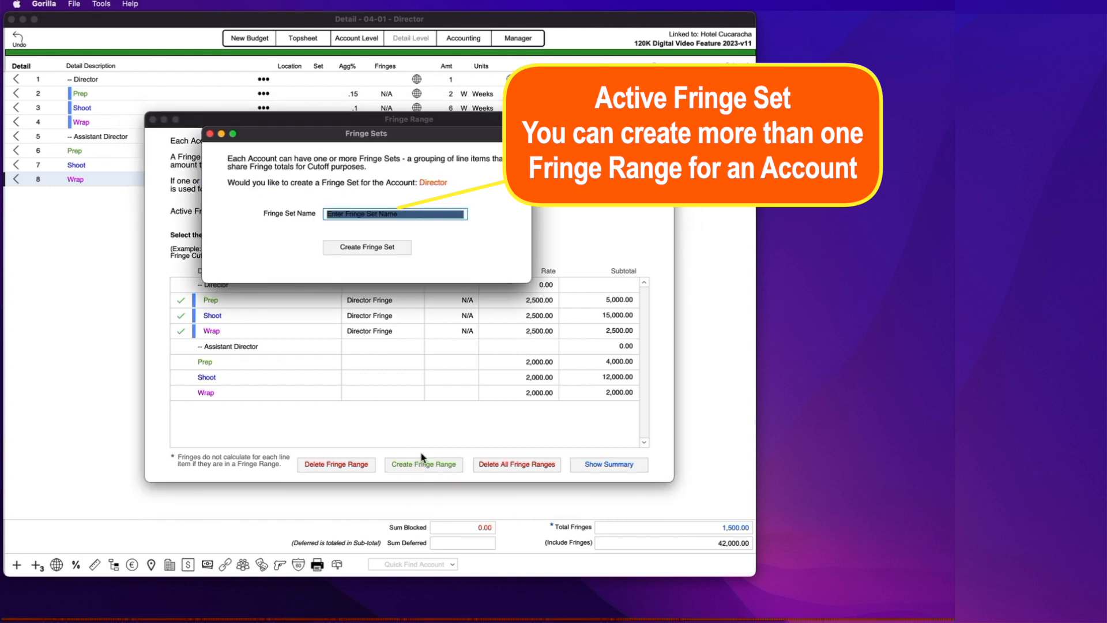
{"action": "type", "text": "A"}
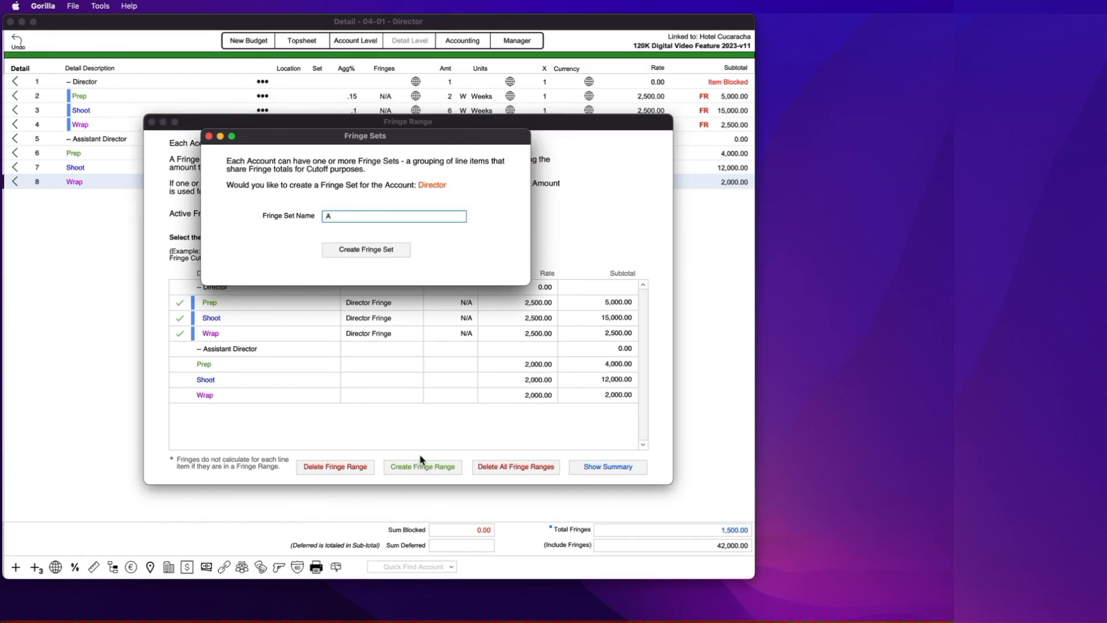
{"action": "type", "text": "ssistant Director Finige"}
{"action": "key", "text": "BackSpace"}
{"action": "key", "text": "BackSpace"}
{"action": "key", "text": "BackSpace"}
{"action": "type", "text": "inge"}
{"action": "left_click", "coordinate": [379, 252]}
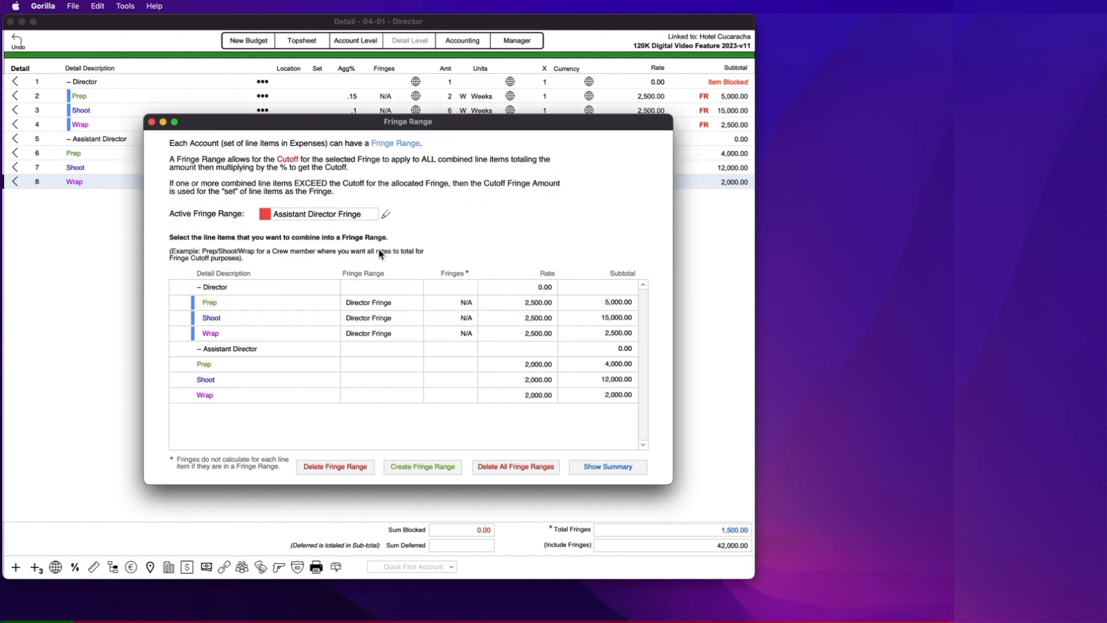
Step: Keep Assistant Director Fringe as the active range and combine the Assistant Director's Prep, Shoot and Wrap lines into it
{"action": "left_click", "coordinate": [351, 210]}
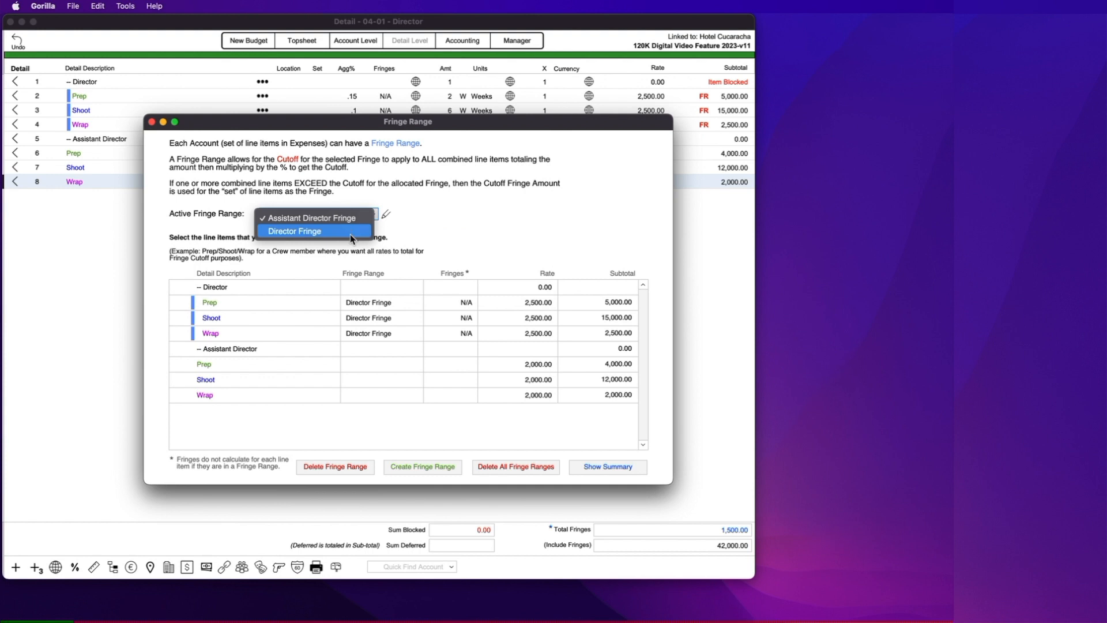
{"action": "left_click", "coordinate": [347, 216]}
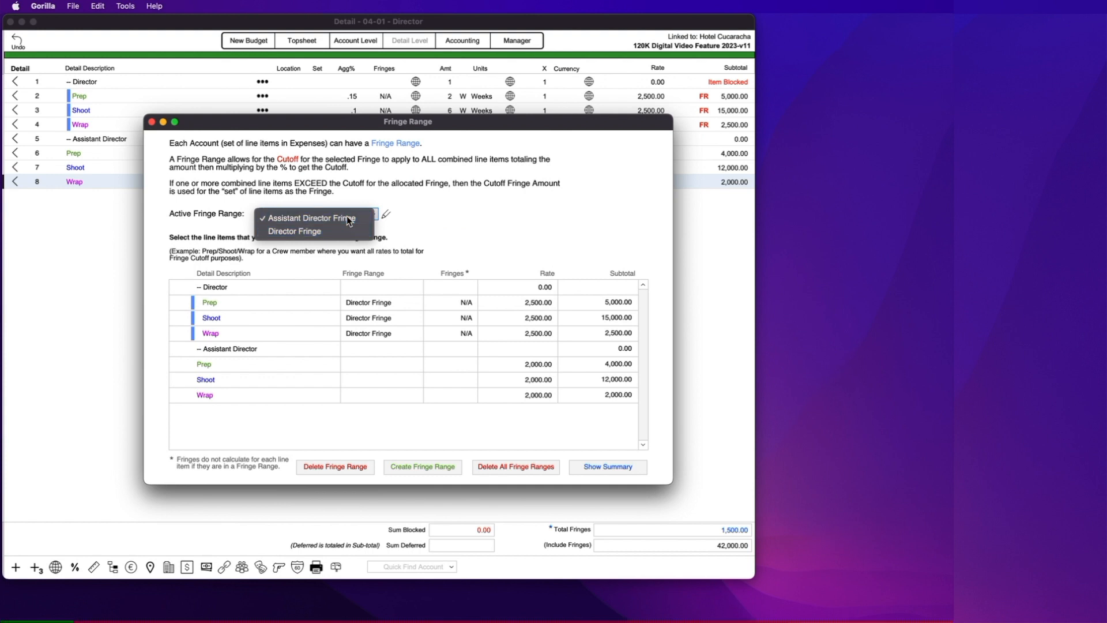
{"action": "left_click", "coordinate": [203, 366]}
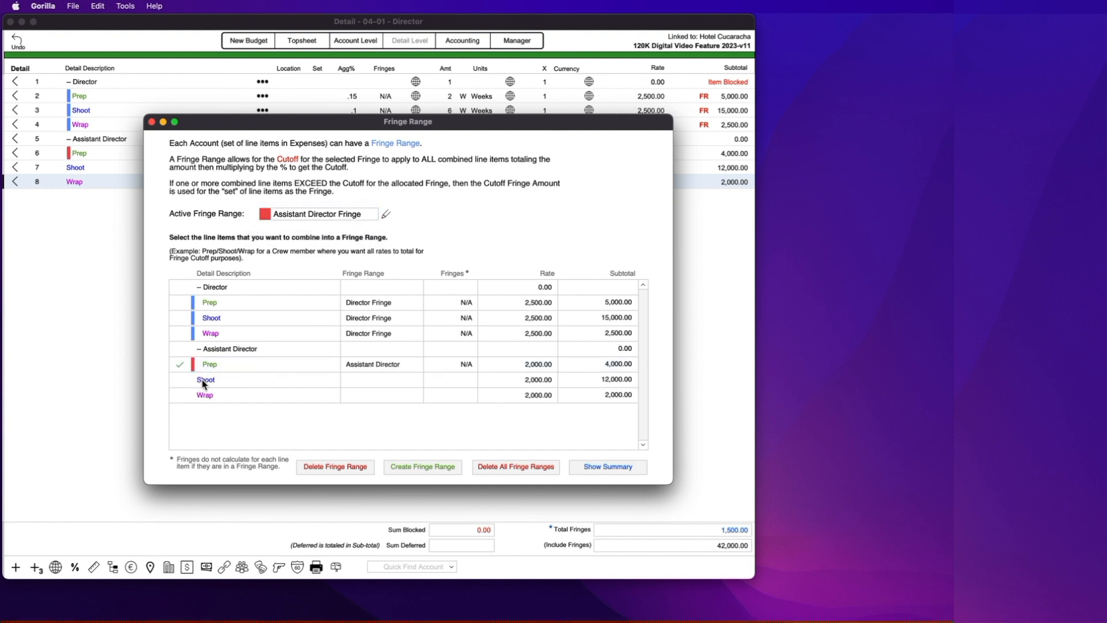
{"action": "left_click", "coordinate": [203, 381]}
{"action": "left_click", "coordinate": [211, 397]}
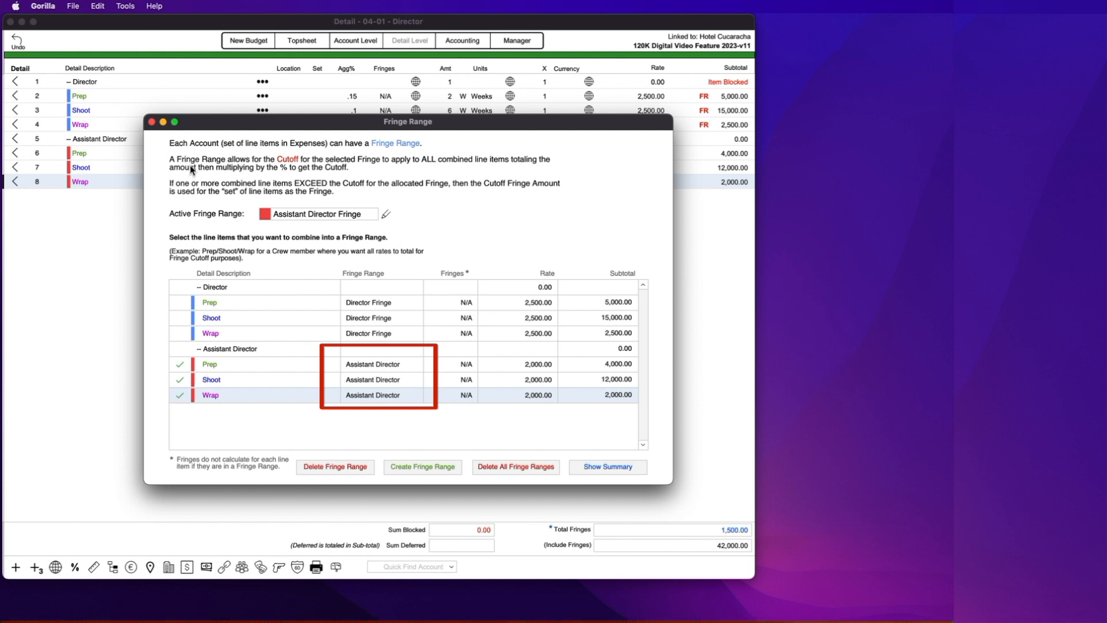
{"action": "left_click", "coordinate": [152, 122]}
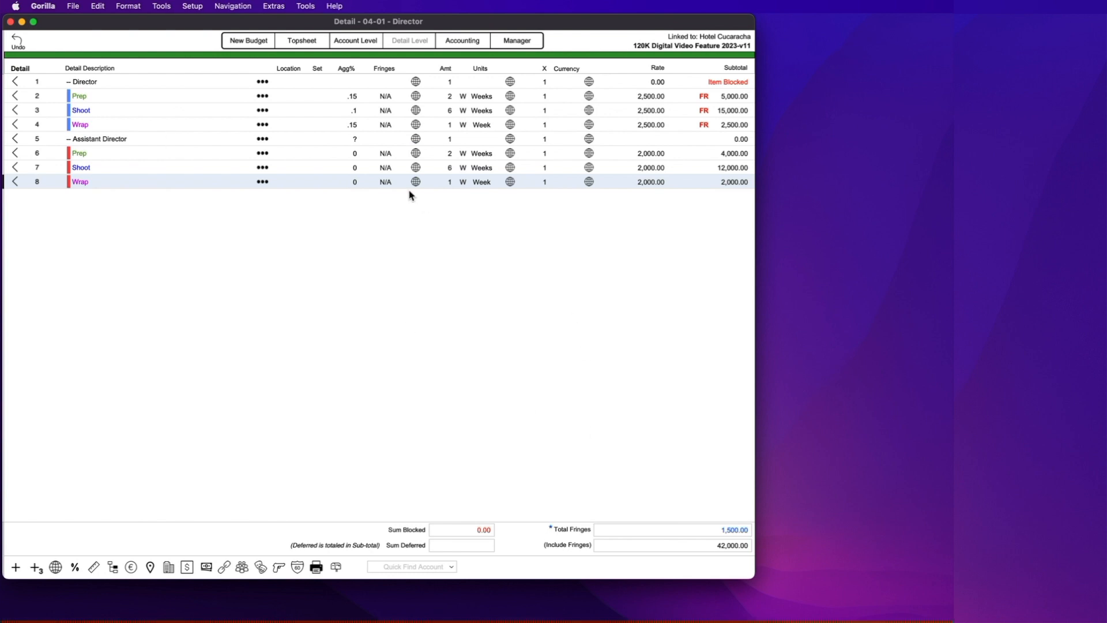
Step: Attach the H&B percentage fringe to the Assistant Director's Prep, Shoot and Wrap lines
{"action": "double_click", "coordinate": [384, 154]}
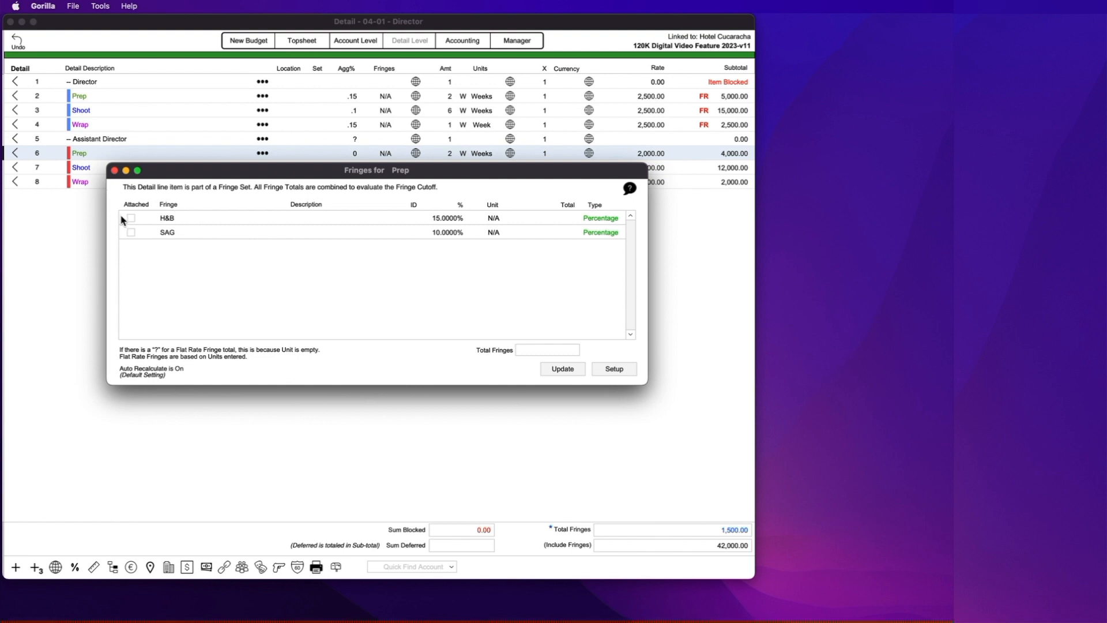
{"action": "left_click", "coordinate": [131, 218]}
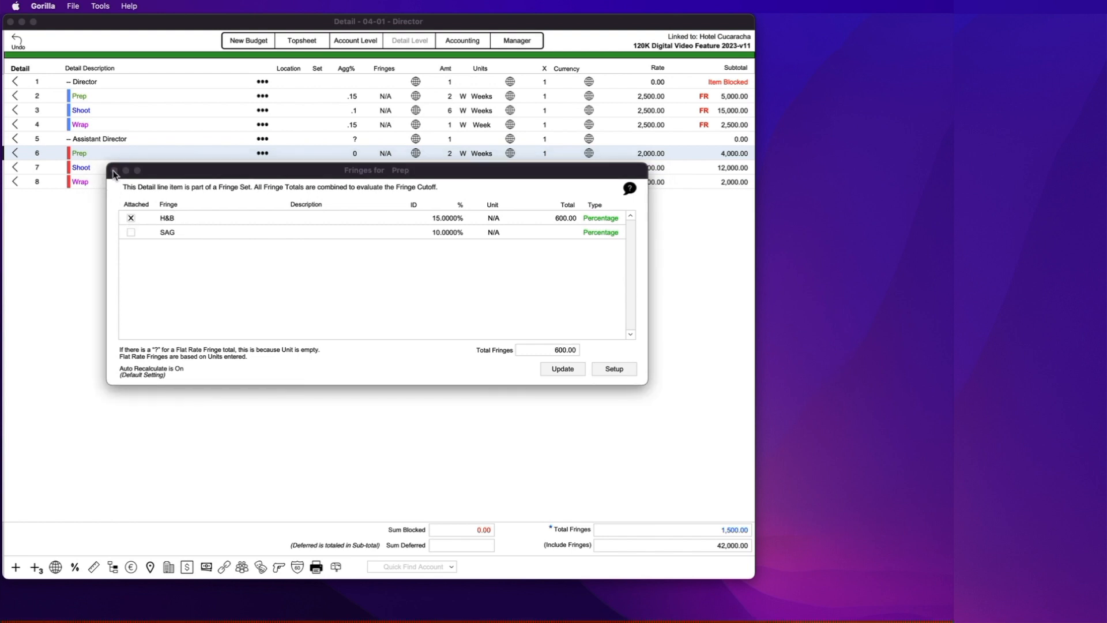
{"action": "left_click", "coordinate": [115, 171]}
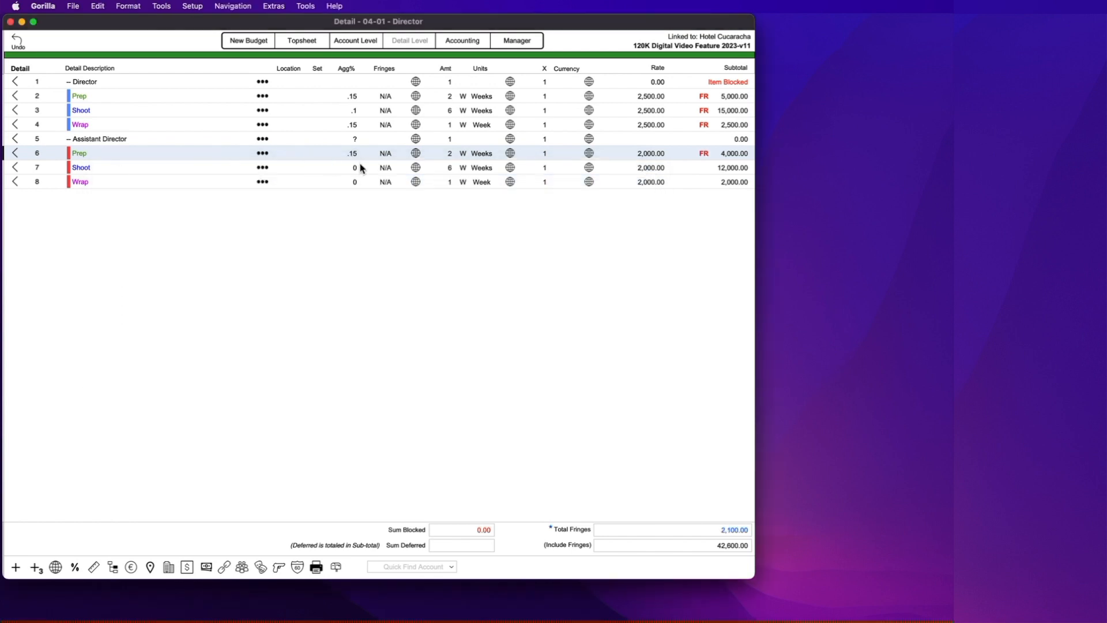
{"action": "left_click", "coordinate": [383, 169]}
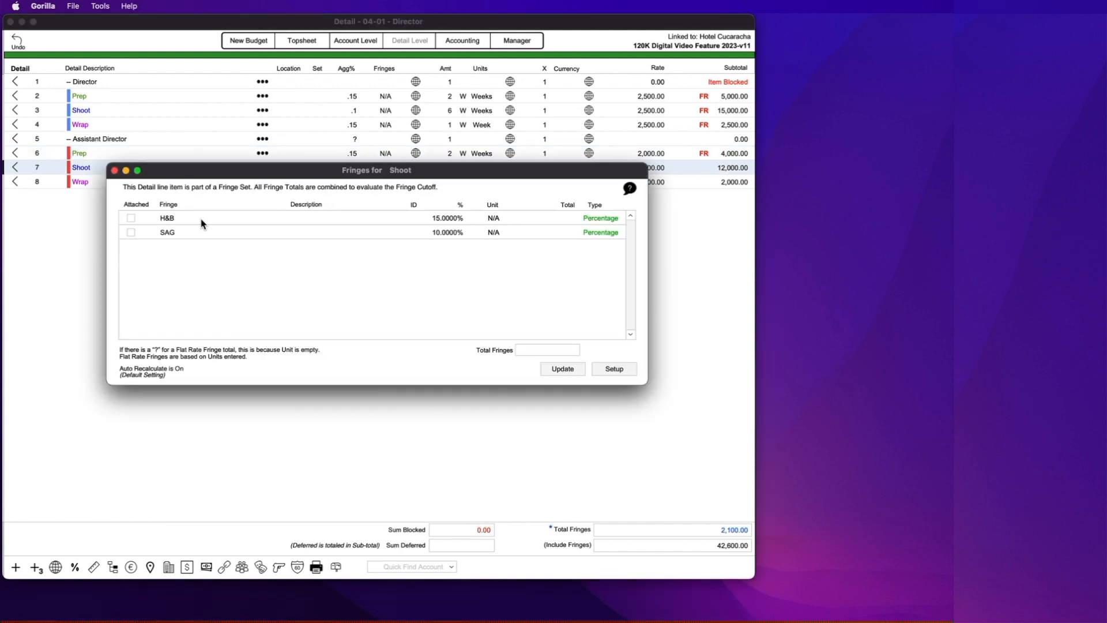
{"action": "left_click", "coordinate": [131, 218]}
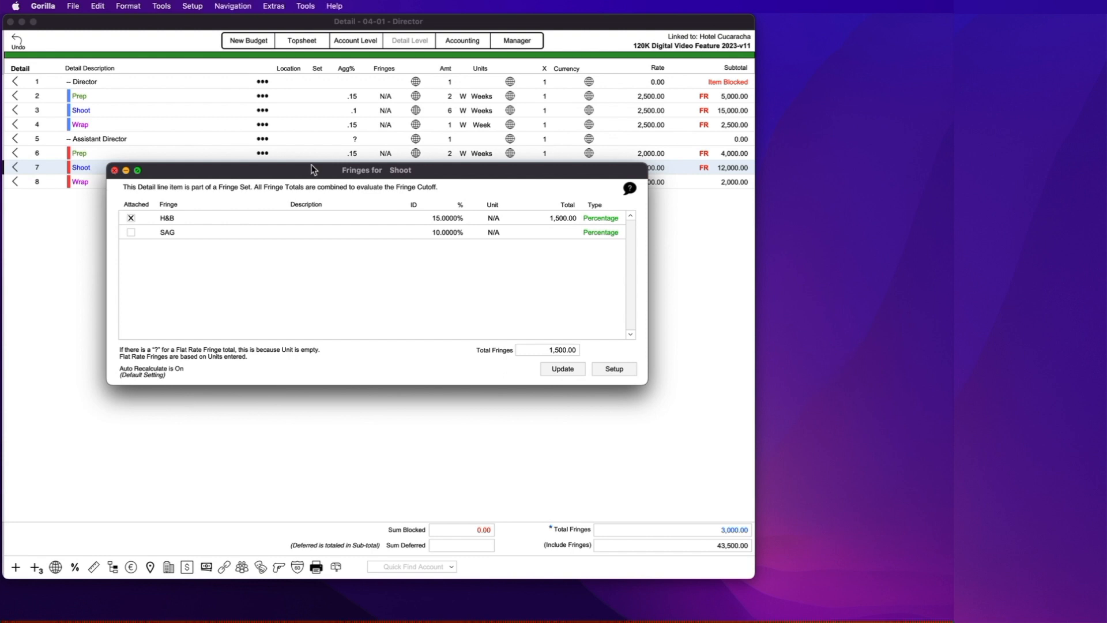
{"action": "left_click", "coordinate": [115, 171]}
{"action": "left_click", "coordinate": [386, 183]}
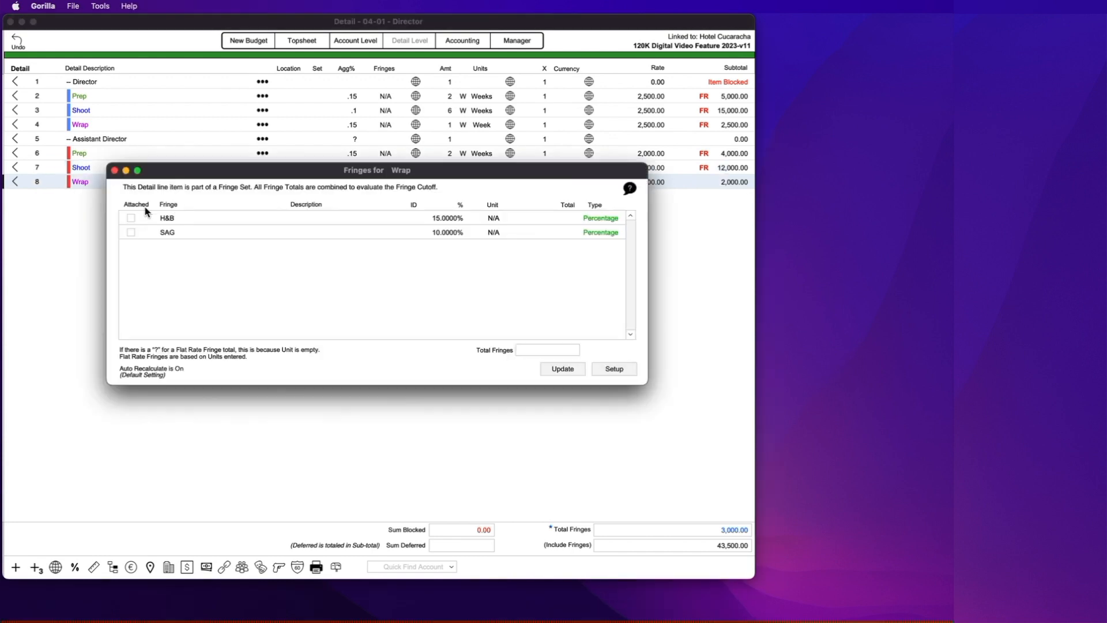
{"action": "left_click", "coordinate": [131, 218]}
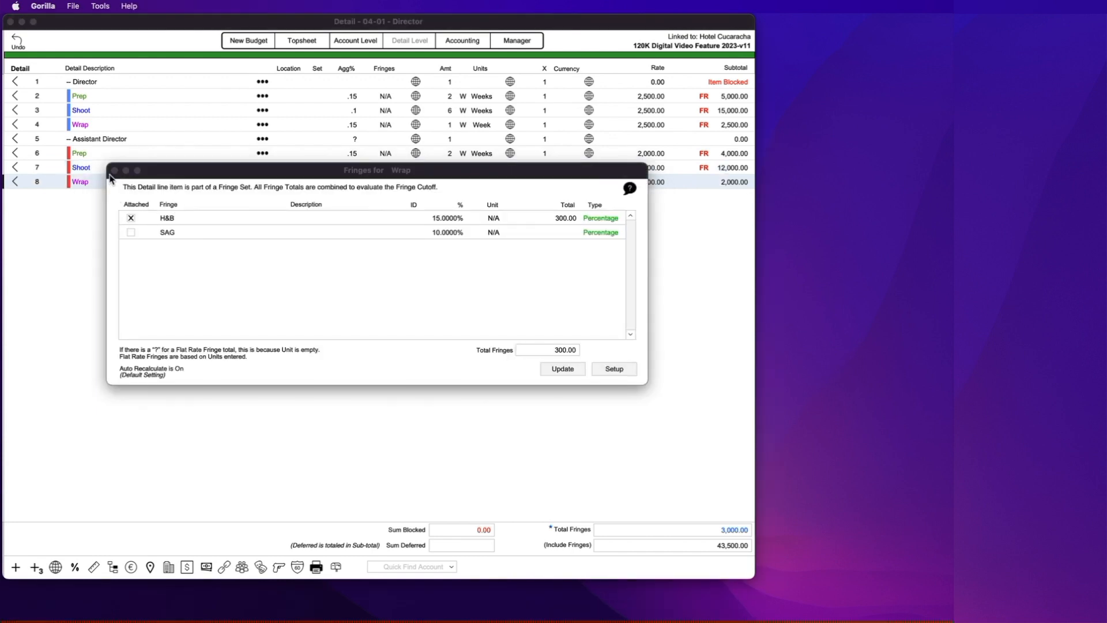
Step: Close the Wrap line's fringes window and view the Director account's total fringes breakdown
{"action": "left_click", "coordinate": [115, 172]}
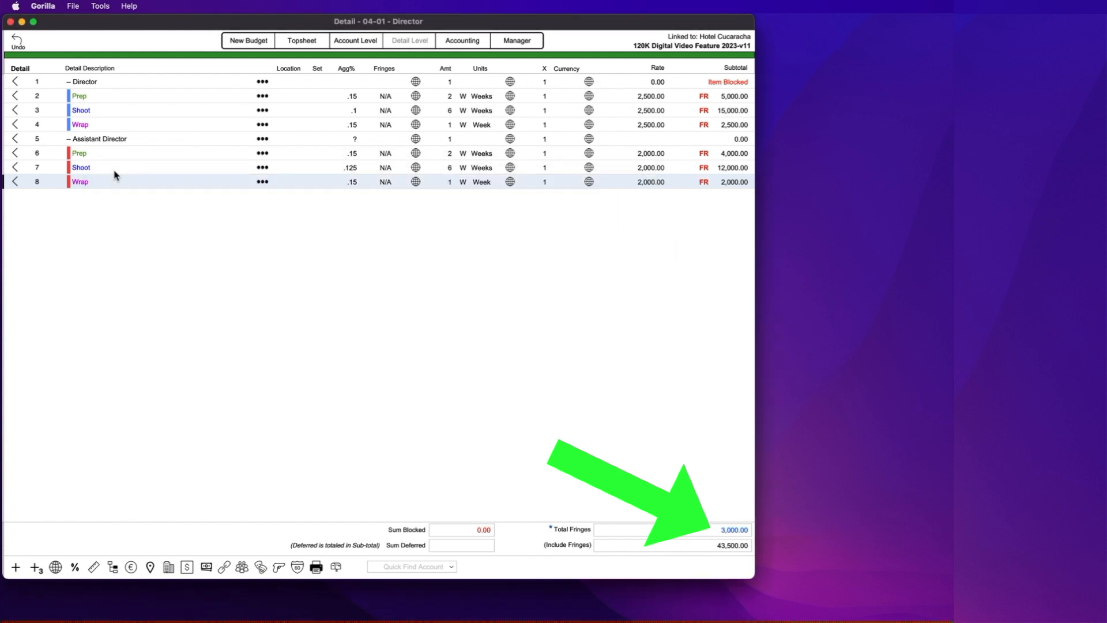
{"action": "left_click", "coordinate": [720, 529]}
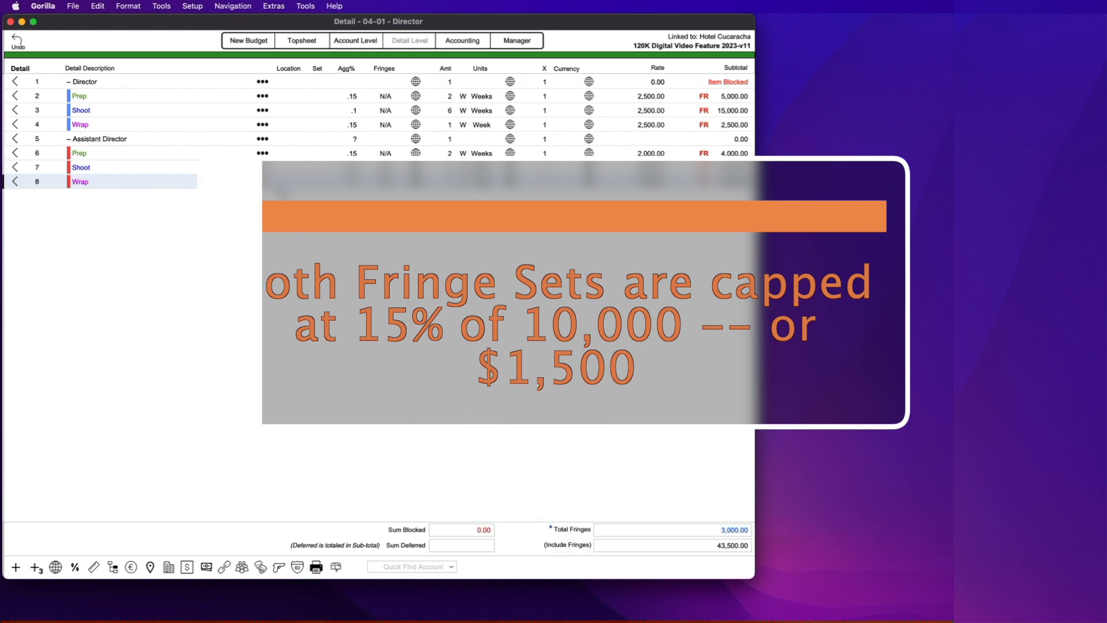
Step: Remove the Assistant Director's Prep, Shoot and Wrap lines from the Assistant Director Fringe range and close the fringe range window
{"action": "left_click", "coordinate": [262, 183]}
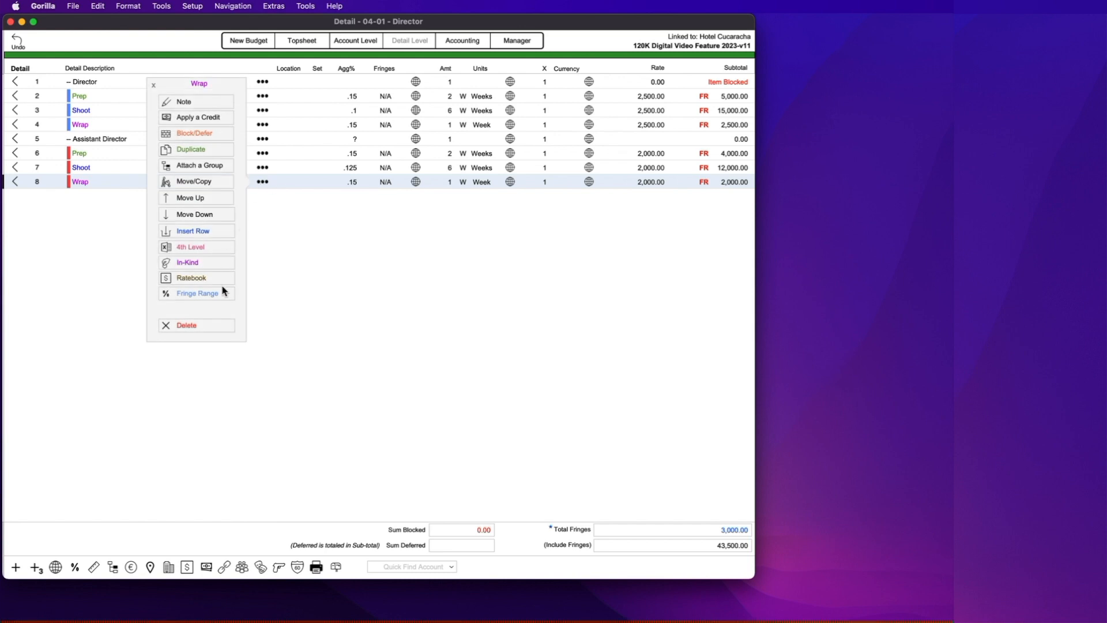
{"action": "left_click", "coordinate": [197, 293]}
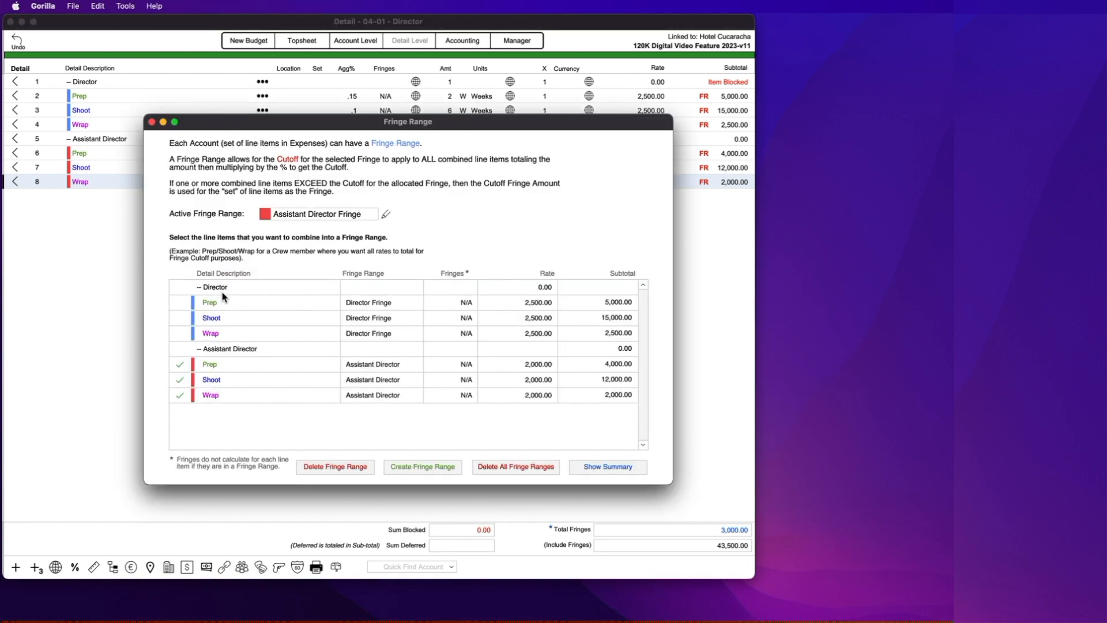
{"action": "left_click", "coordinate": [259, 365]}
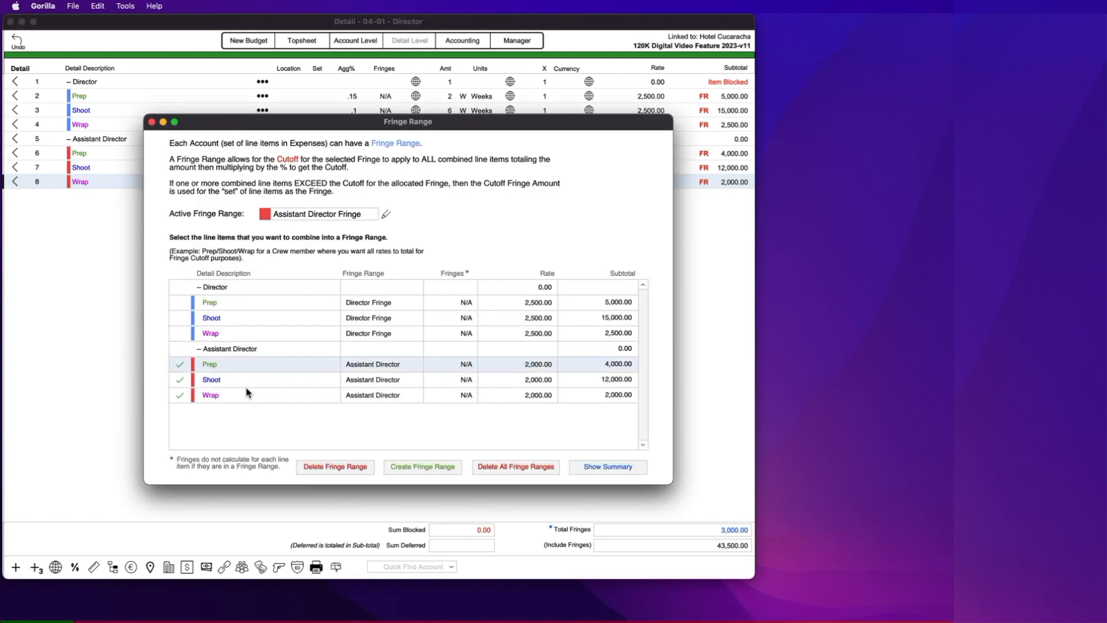
{"action": "left_click", "coordinate": [245, 382]}
{"action": "left_click", "coordinate": [244, 398]}
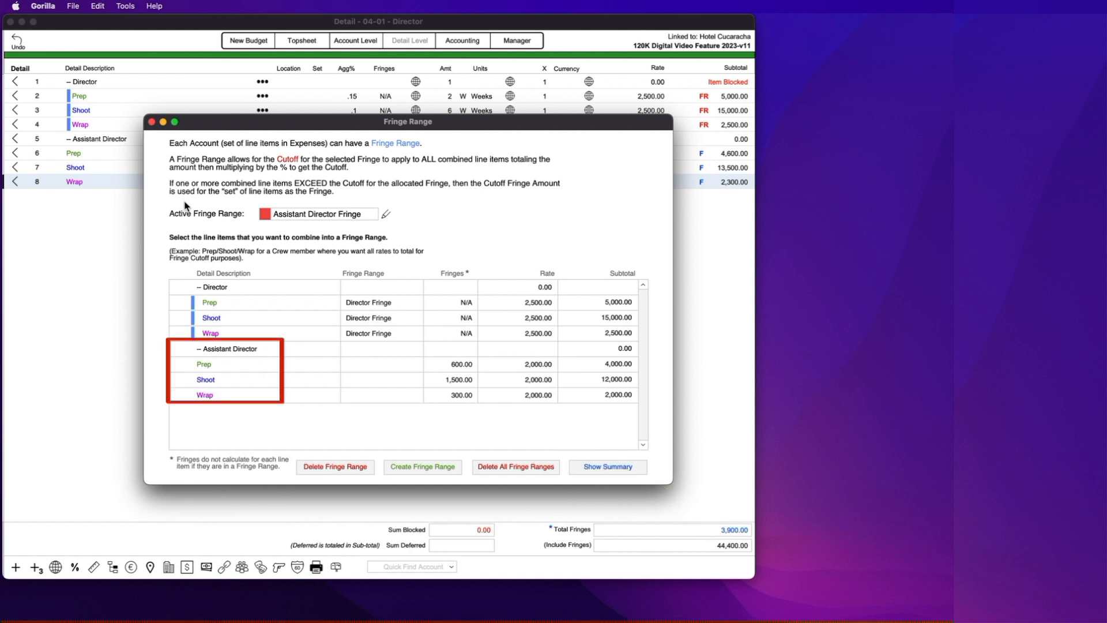
{"action": "left_click", "coordinate": [151, 122]}
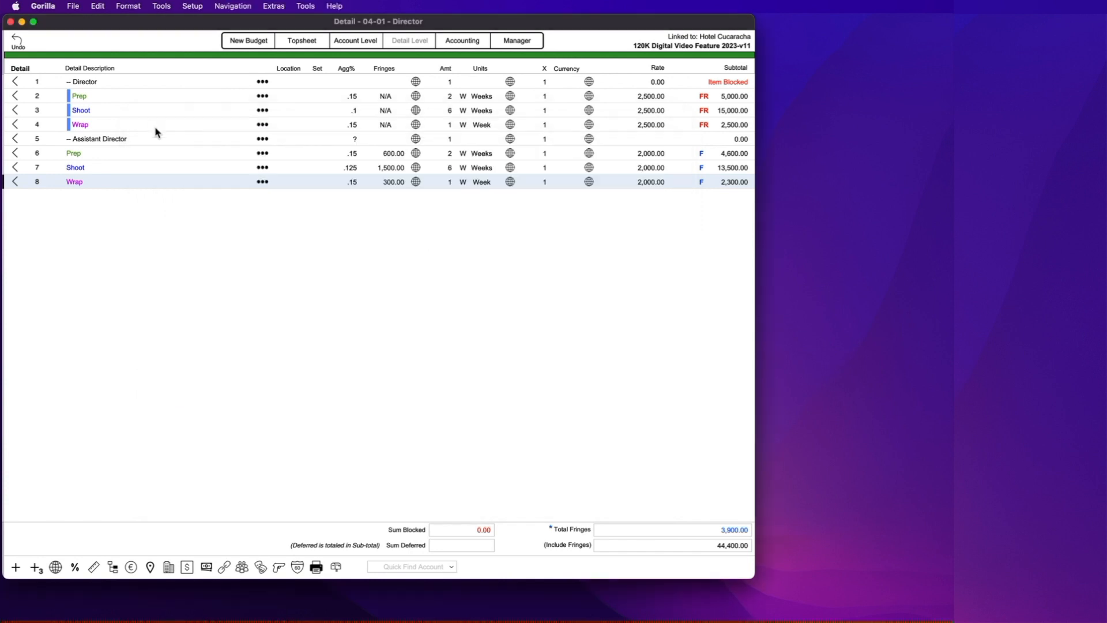
Step: Check the account's split between percentage and cutoff fringes, and preview the Fringe by Percentage report
{"action": "left_click", "coordinate": [729, 533]}
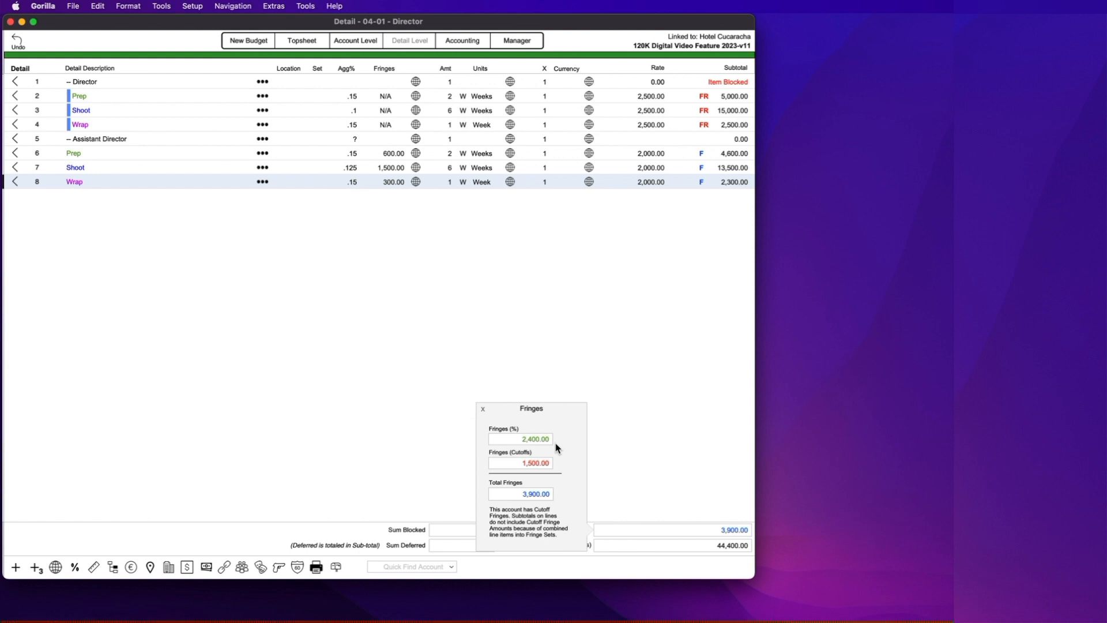
{"action": "left_click", "coordinate": [483, 411]}
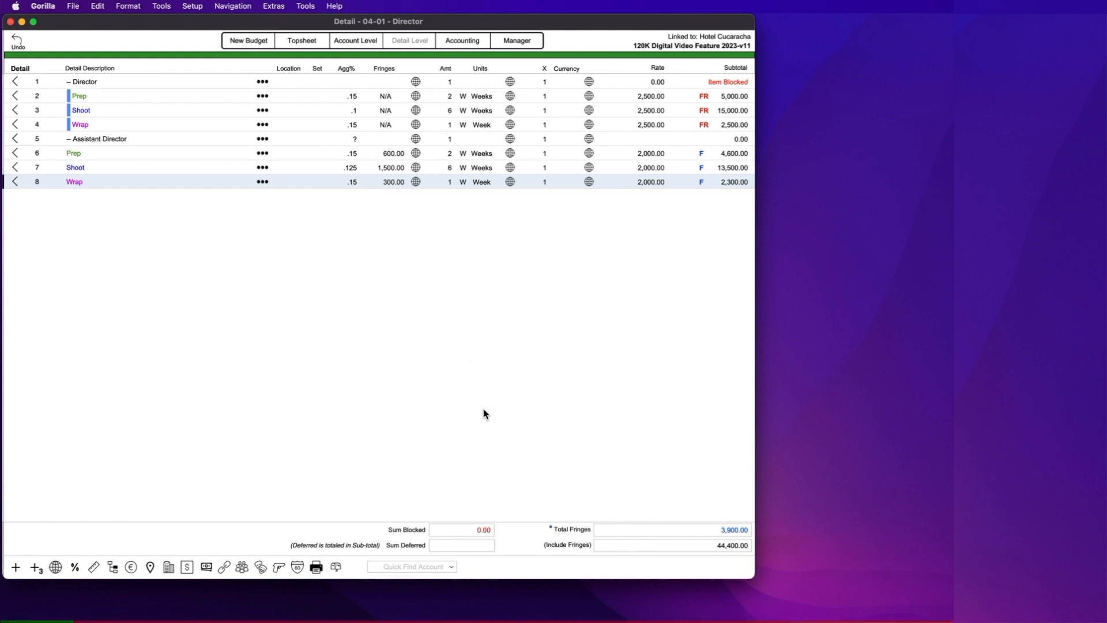
{"action": "left_click", "coordinate": [316, 567]}
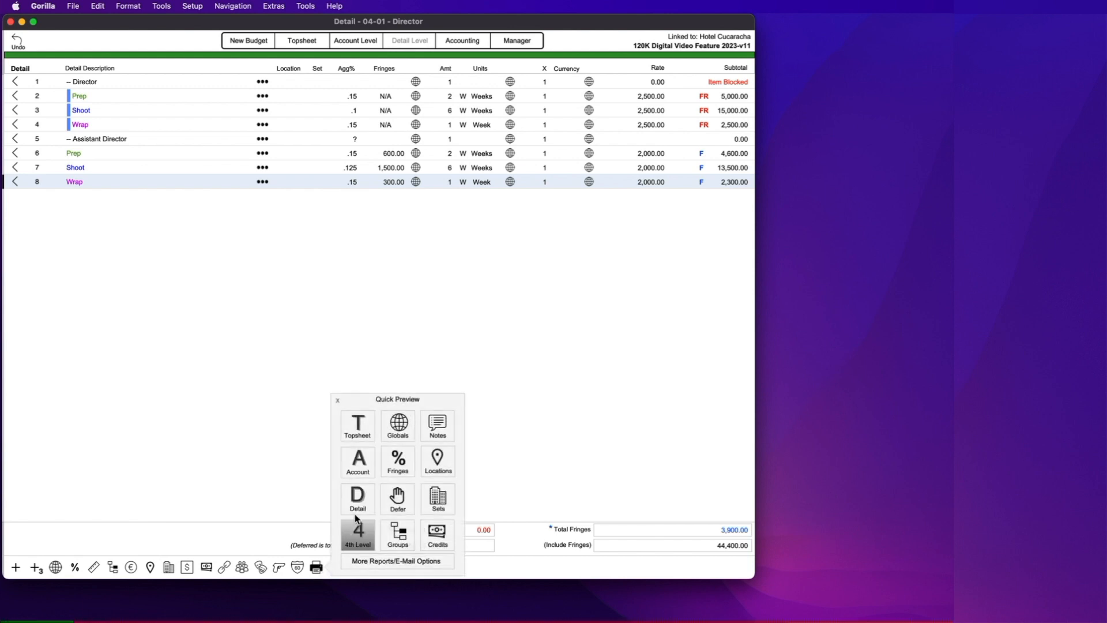
{"action": "left_click", "coordinate": [398, 460]}
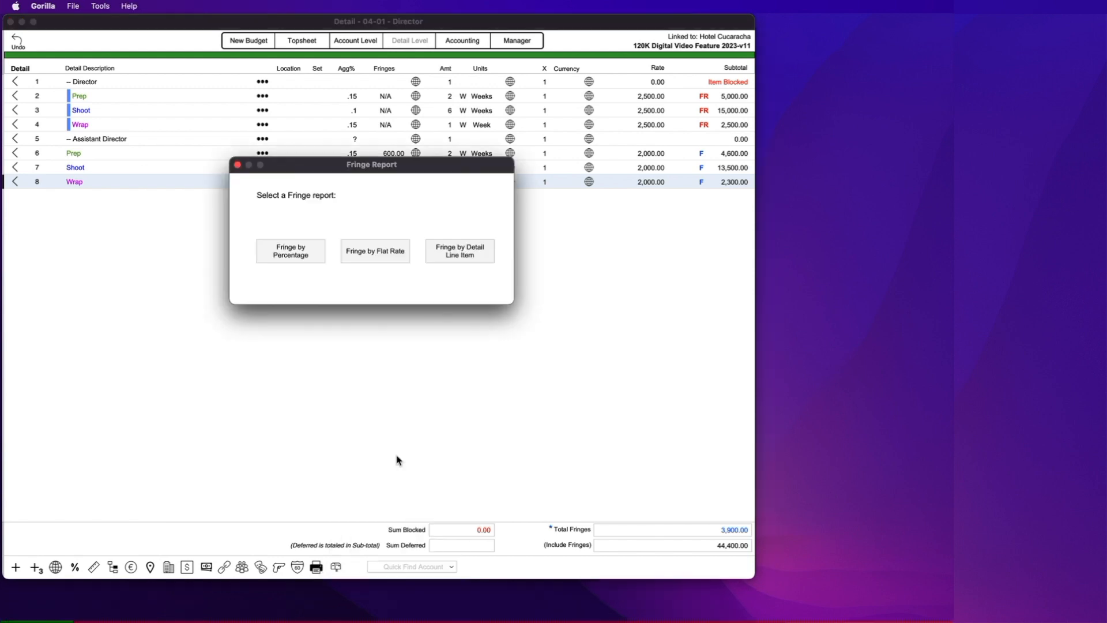
{"action": "left_click", "coordinate": [314, 255]}
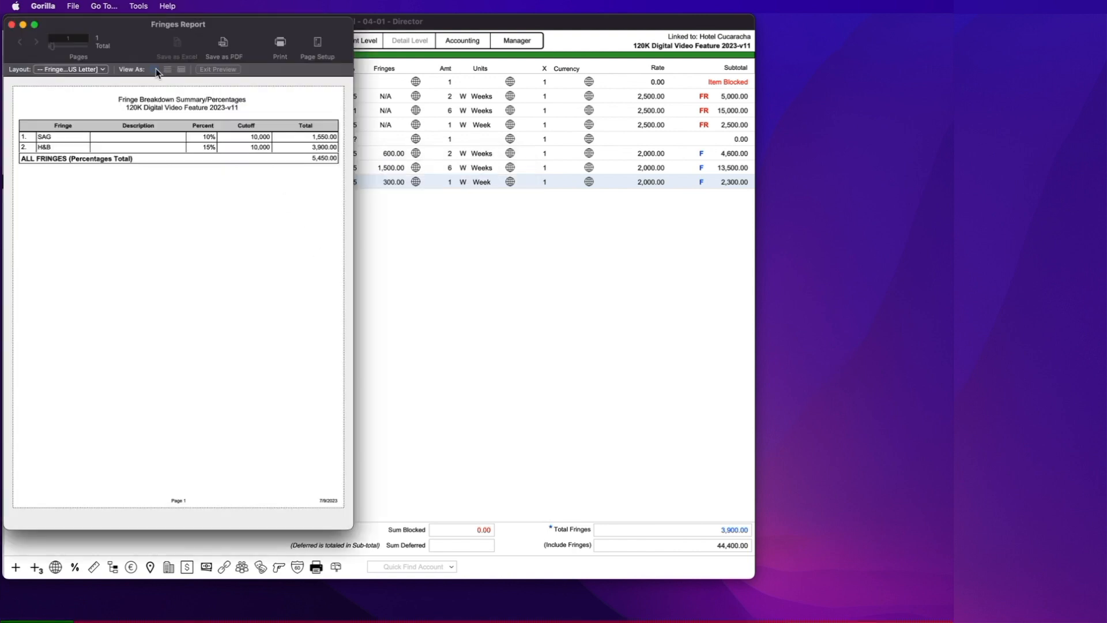
{"action": "left_click", "coordinate": [12, 25]}
Step: Open the fringe range settings from the Assistant Director's Wrap line and view the Fringe Sets Summary for this account only
{"action": "left_click", "coordinate": [263, 183]}
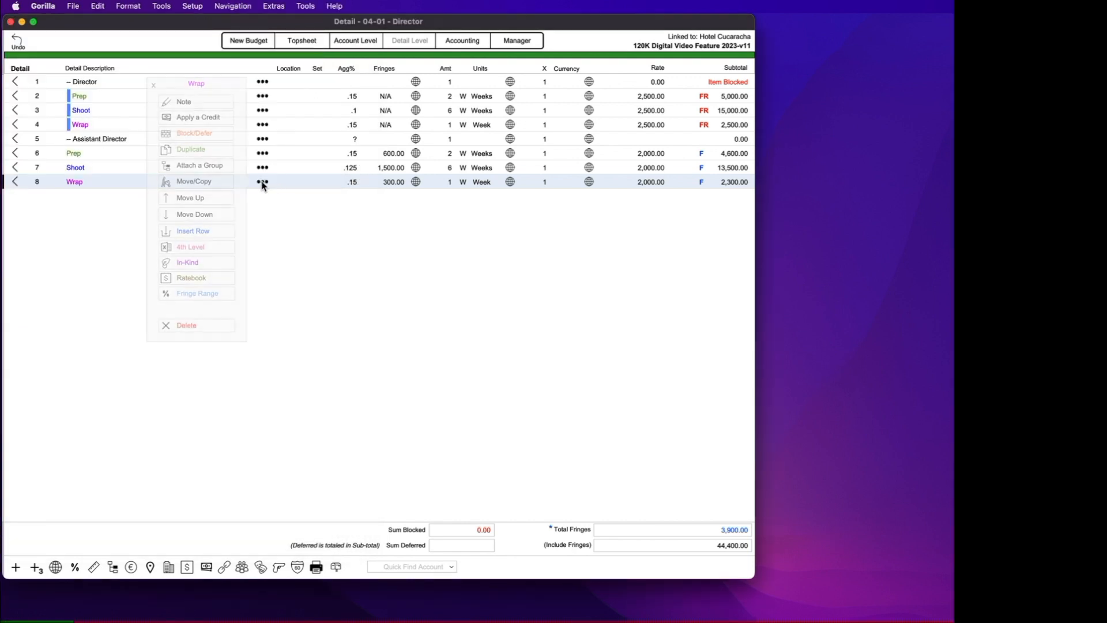
{"action": "left_click", "coordinate": [219, 294]}
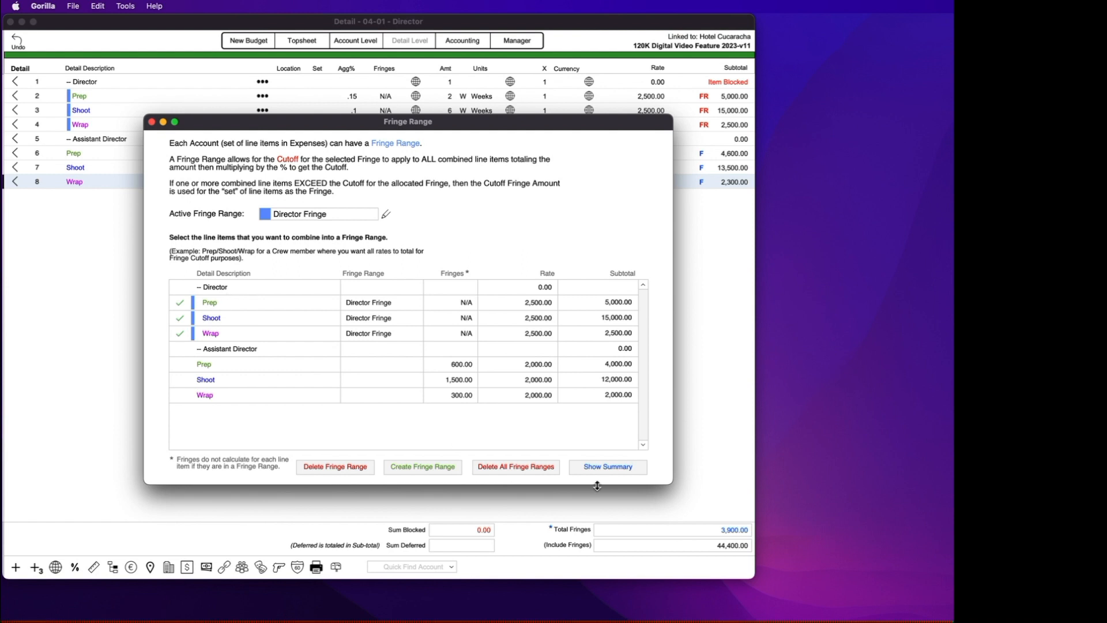
{"action": "left_click", "coordinate": [627, 468]}
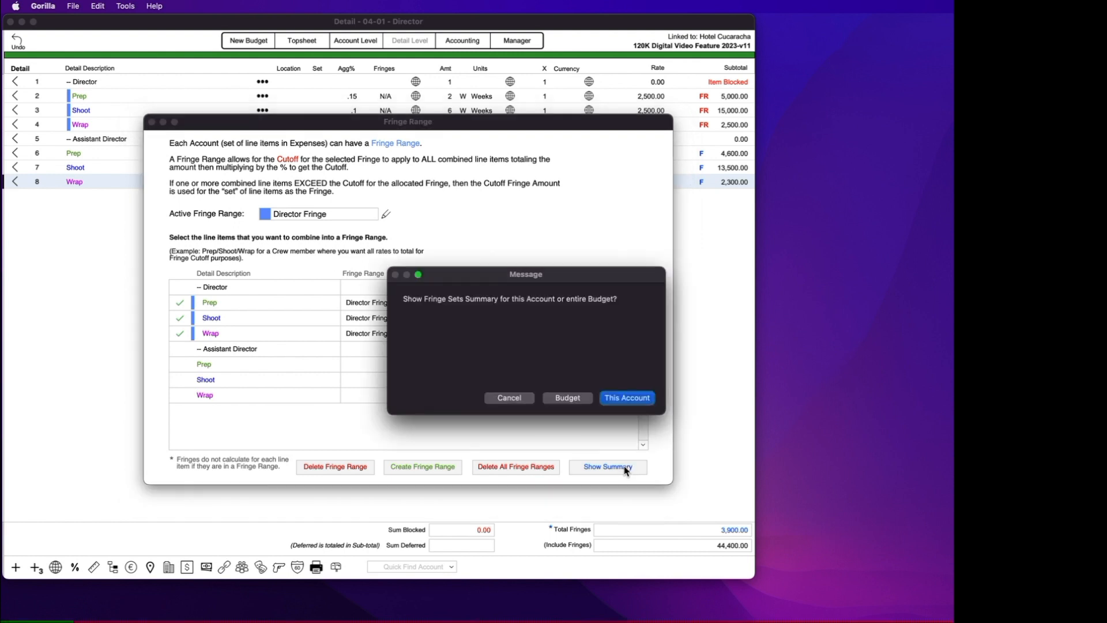
{"action": "left_click", "coordinate": [640, 397]}
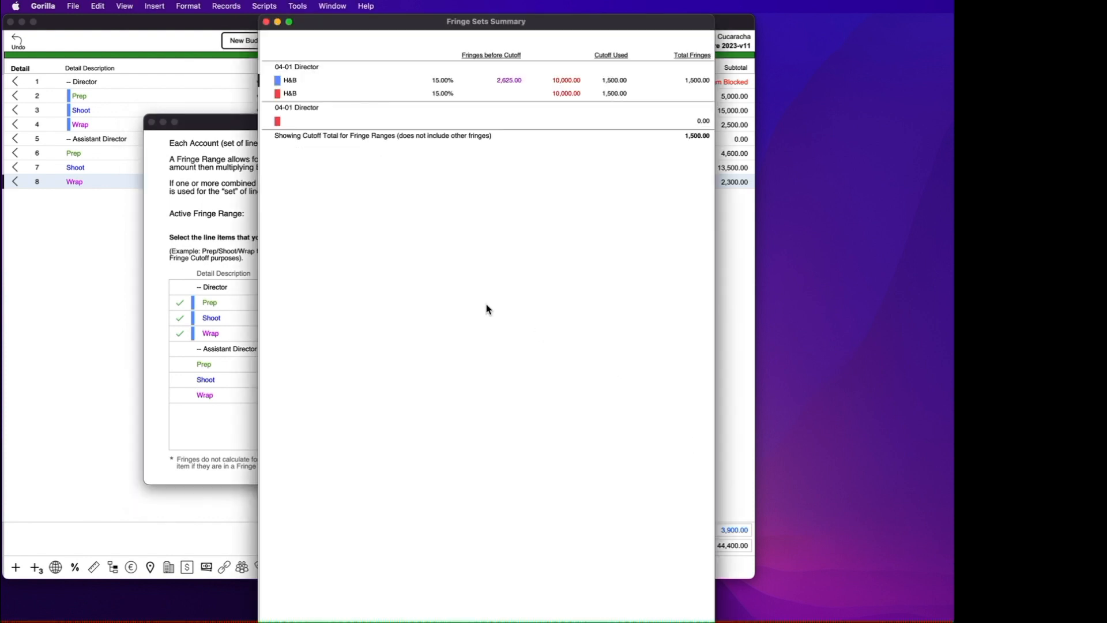
{"action": "left_click", "coordinate": [265, 22]}
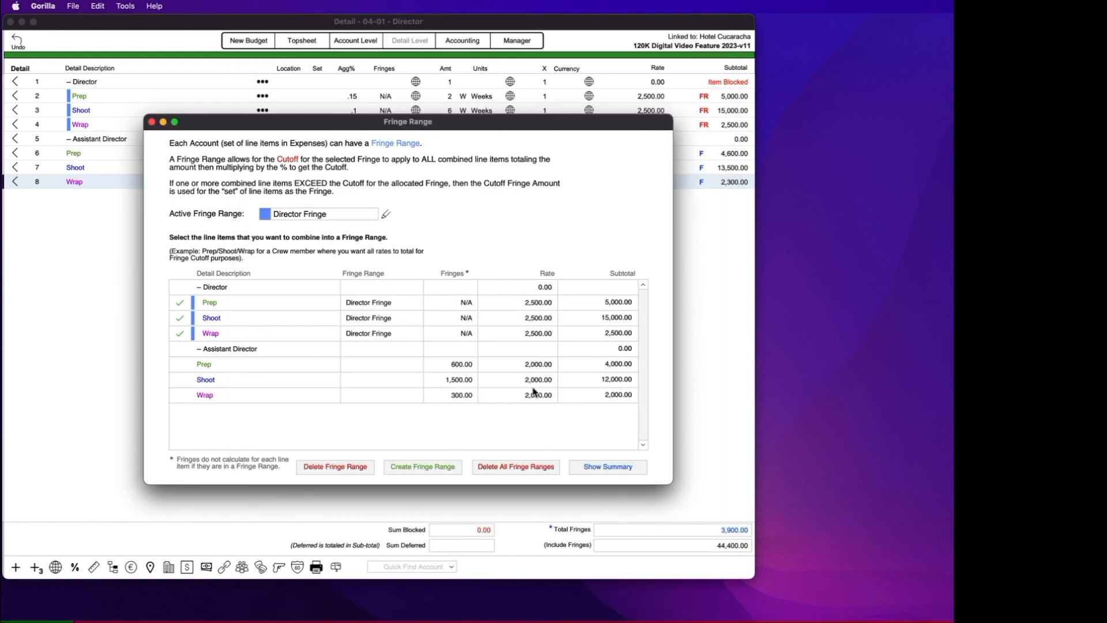
Step: View the Fringe Sets Summary for the entire budget and close it
{"action": "left_click", "coordinate": [590, 468]}
{"action": "left_click", "coordinate": [567, 397]}
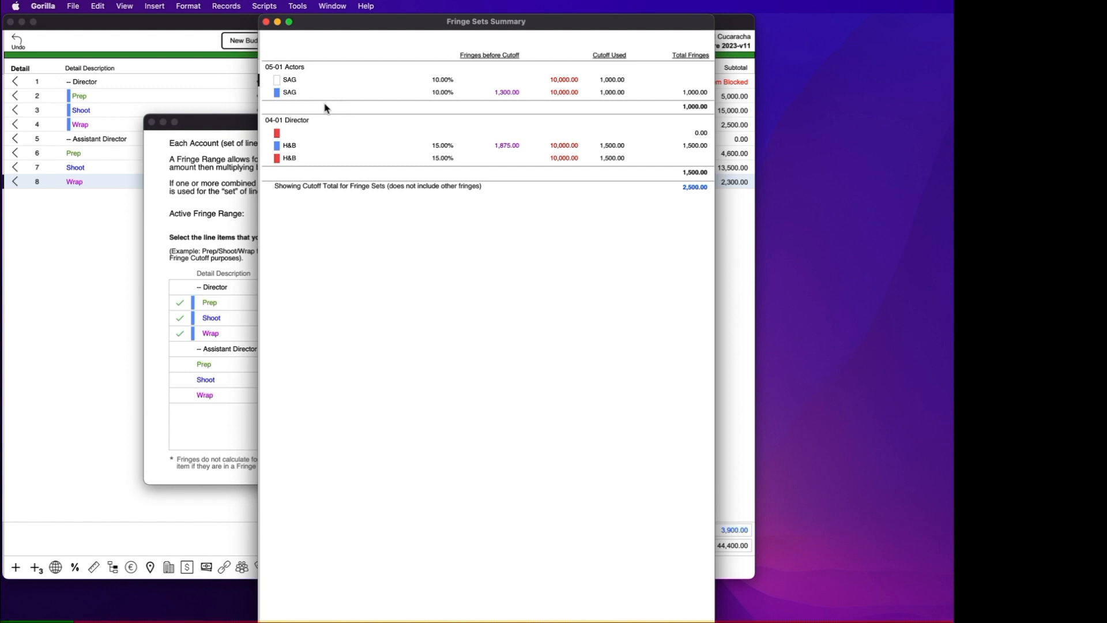
{"action": "left_click", "coordinate": [266, 22]}
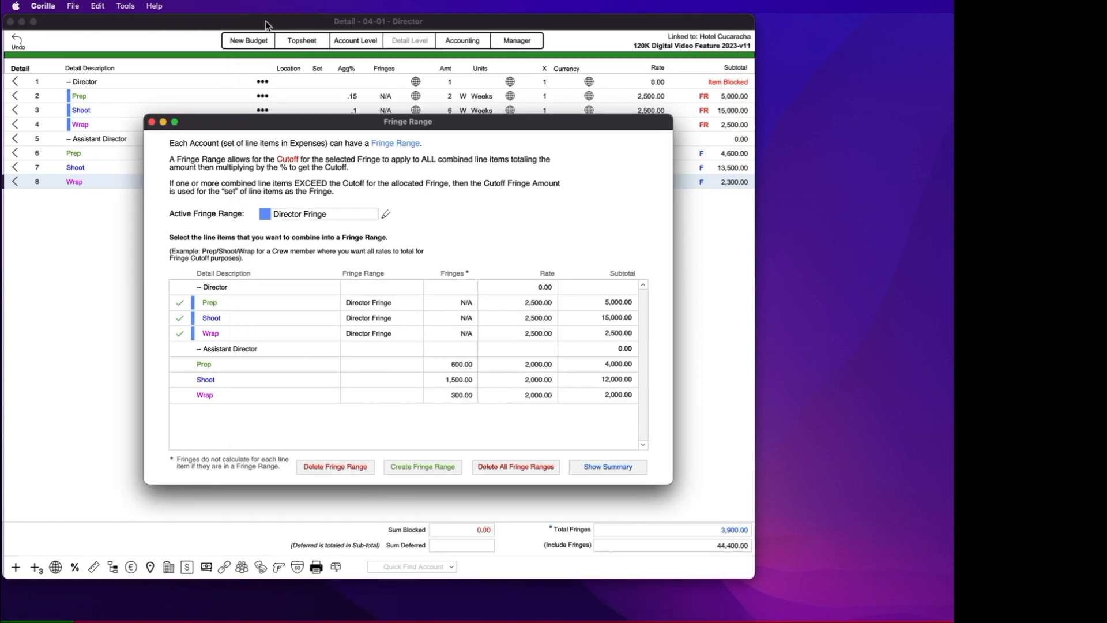